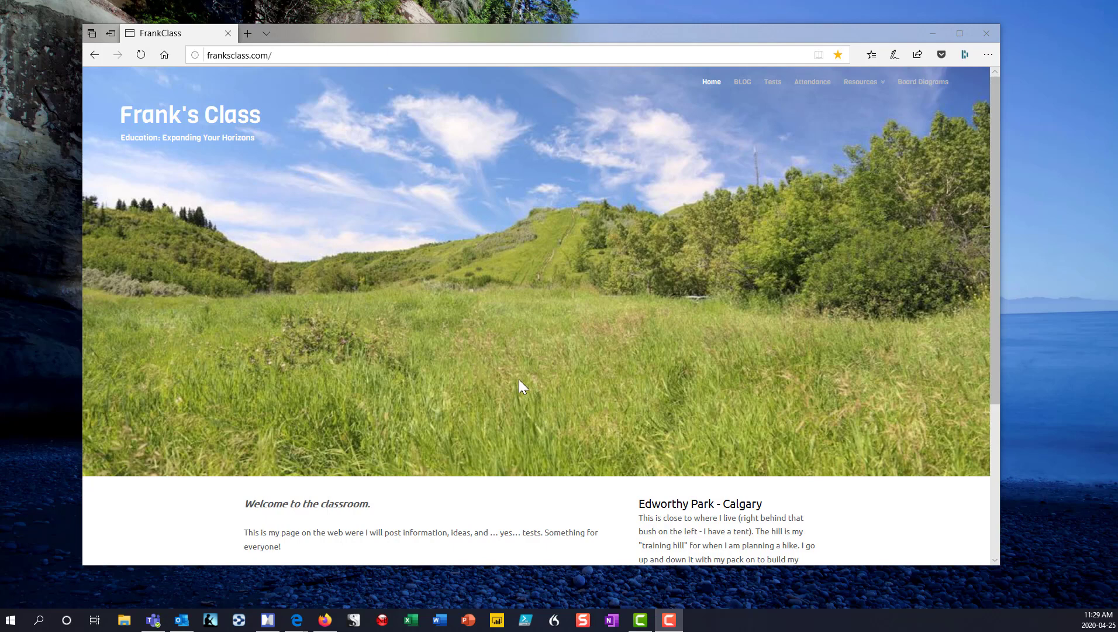
Go to whiteboard.microsoft.com and create a new whiteboard
click(303, 55)
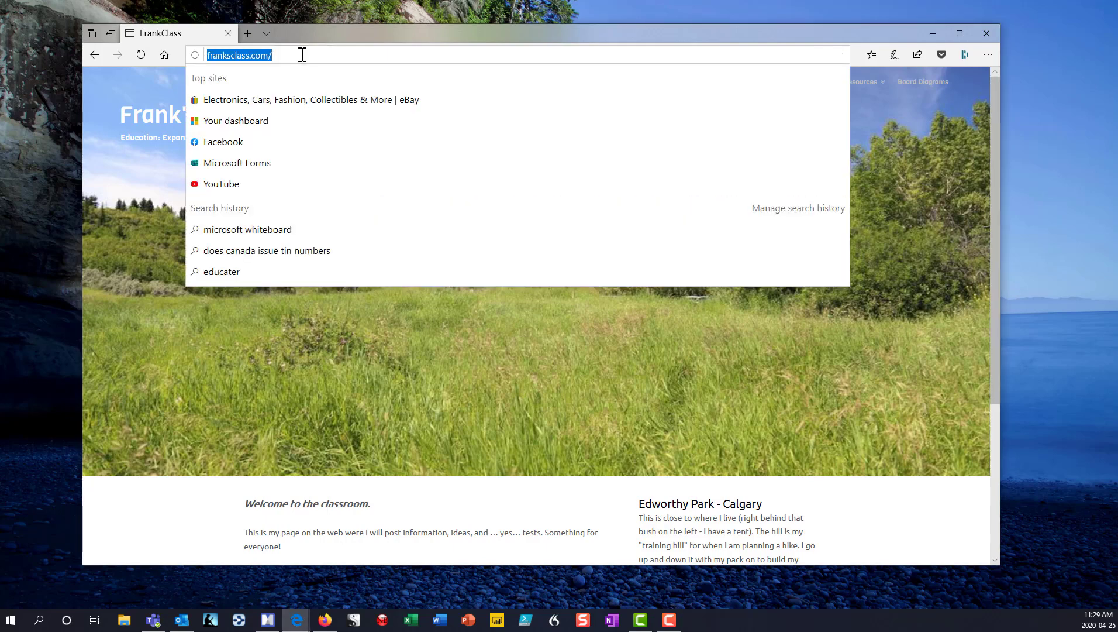
text(whi)
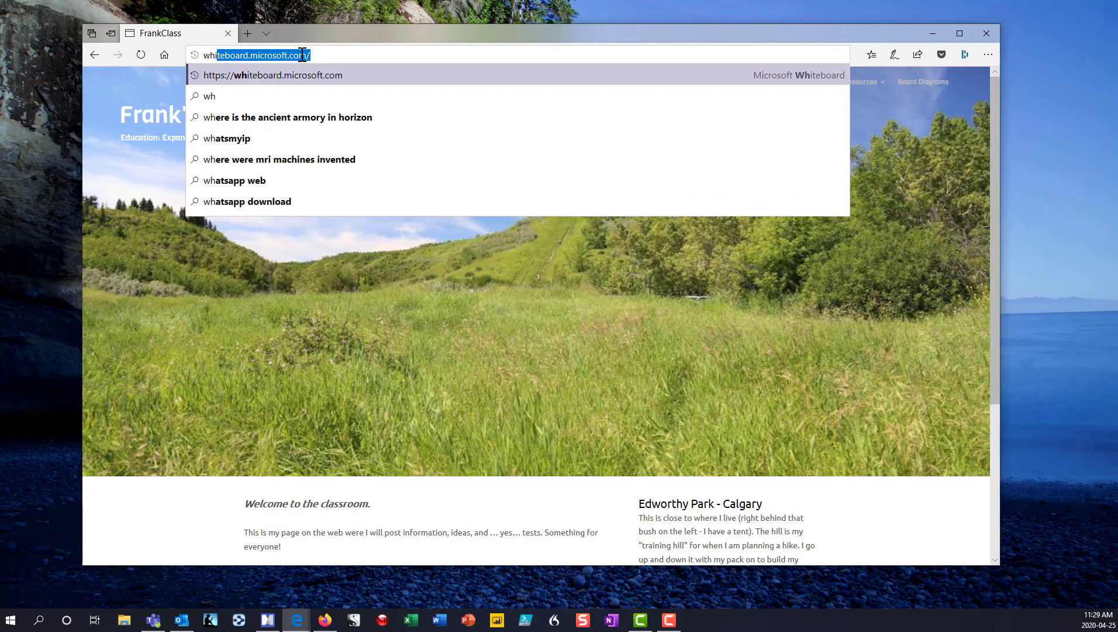
text(teboard.)
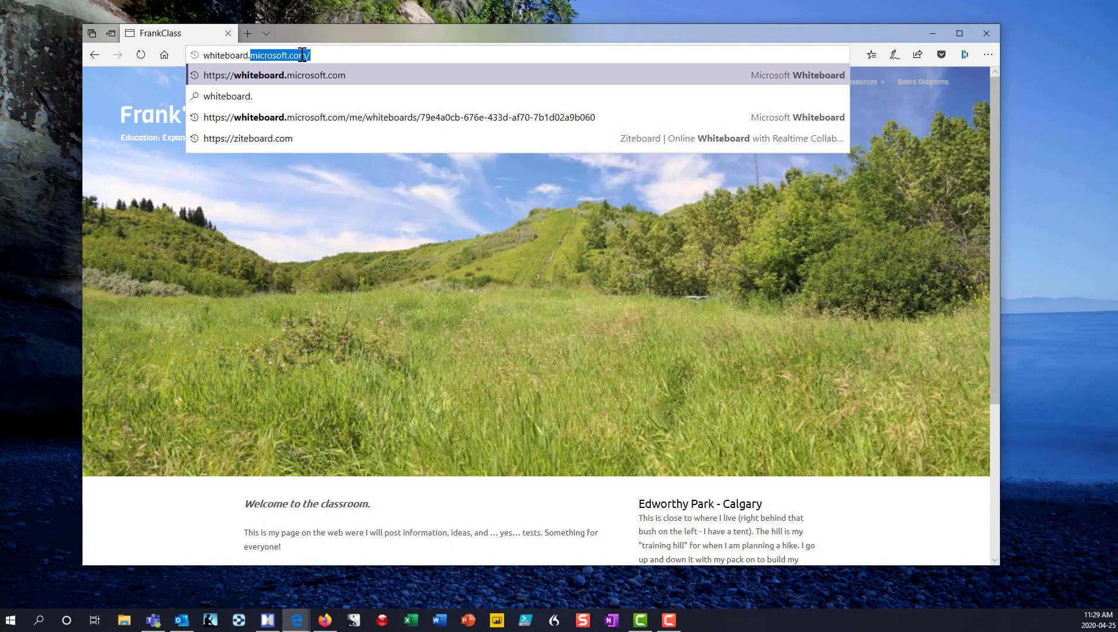
text(microso)
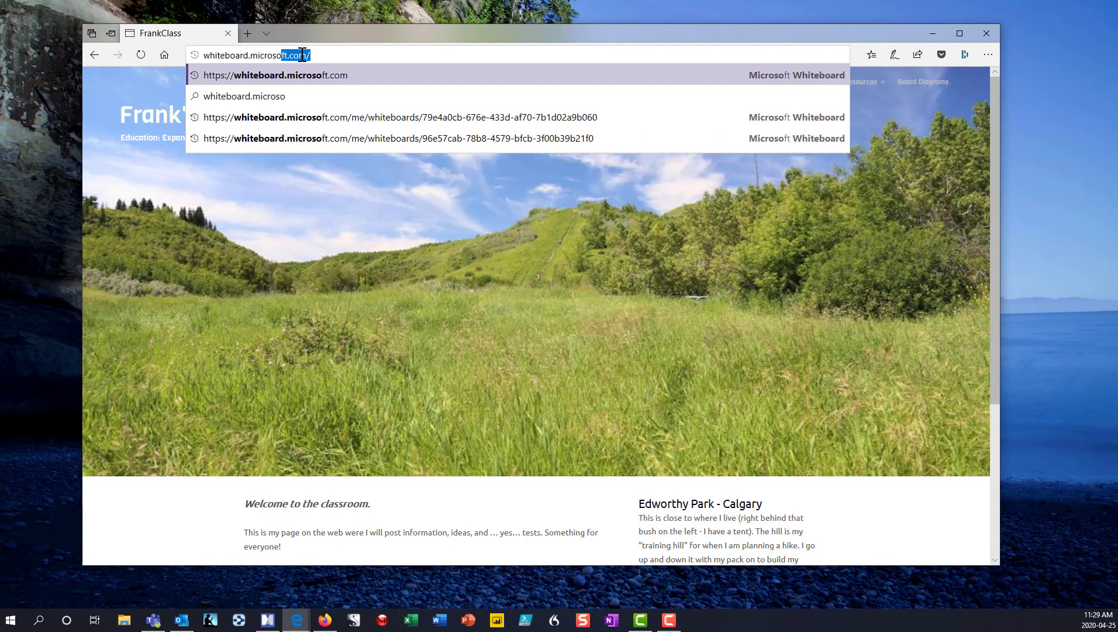
text(ft.com)
key(Return)
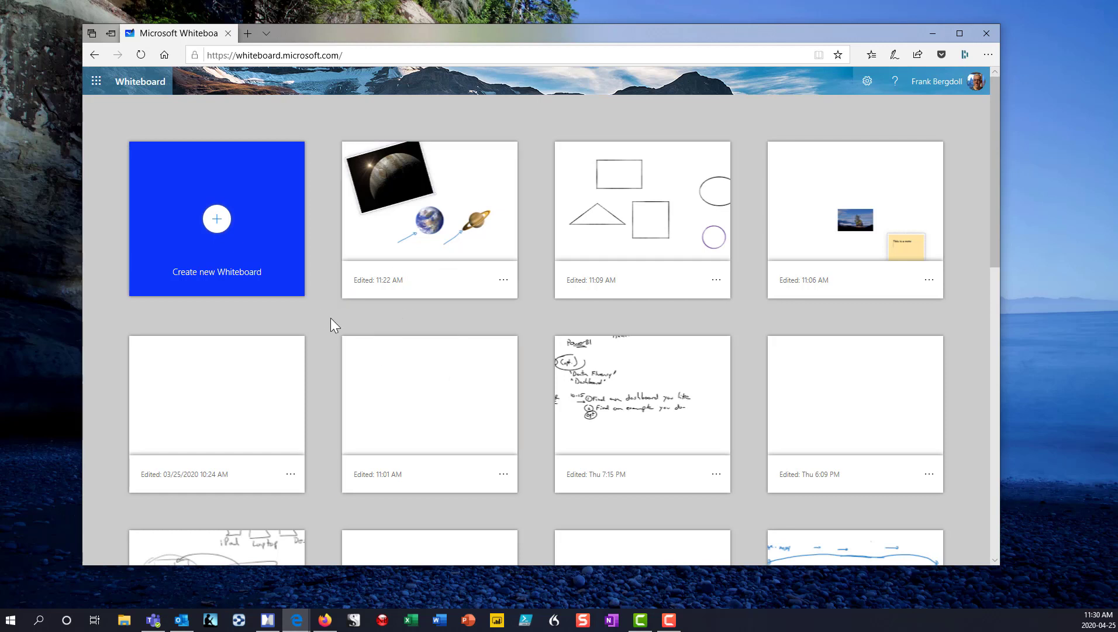
click(218, 223)
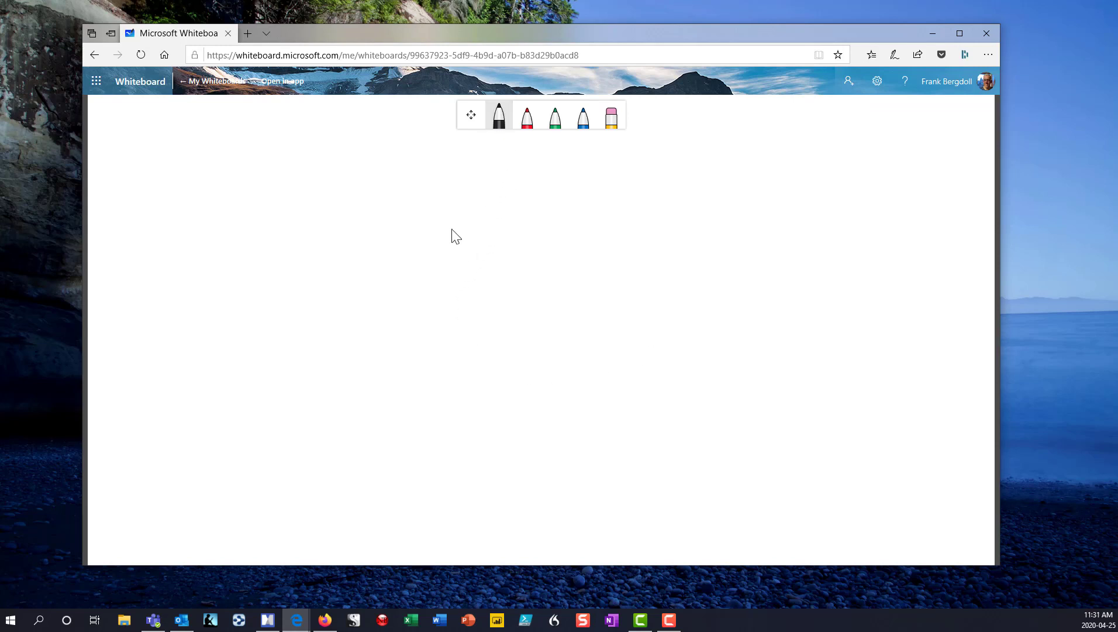
Draw a black circle, a red triangle and a green square in a row, plus a blue circle below the triangle
mouse_move(449, 194)
mouse_down()
mouse_move(443, 266)
mouse_move(474, 196)
mouse_move(441, 191)
mouse_up()
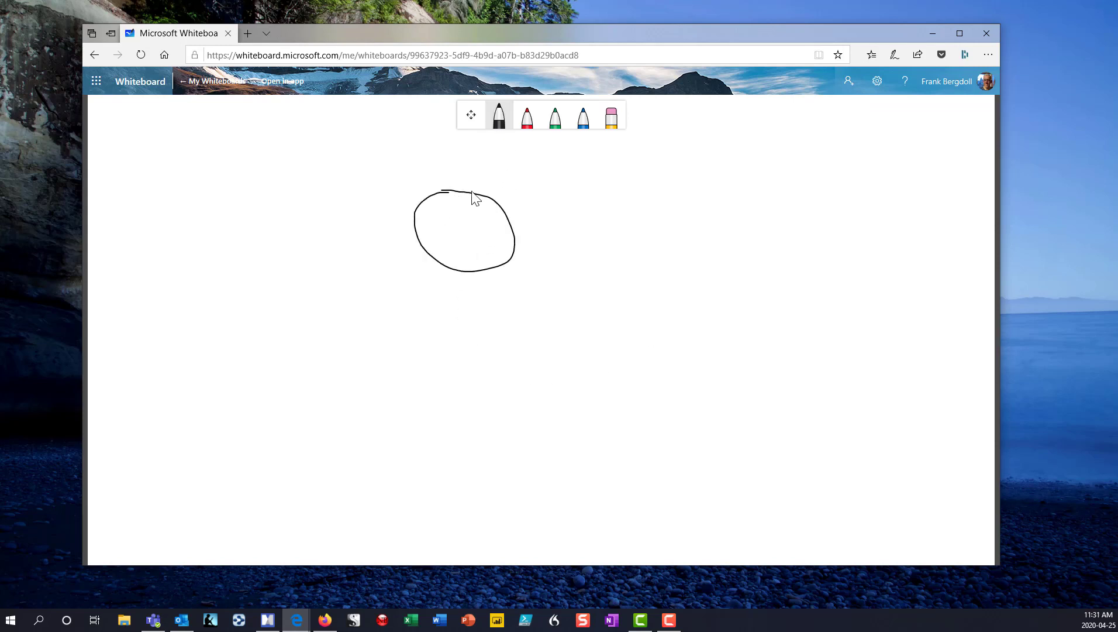
click(527, 120)
drag(588, 192, 580, 205)
mouse_move(567, 243)
mouse_down()
mouse_move(627, 259)
mouse_move(616, 219)
mouse_move(588, 201)
mouse_up()
click(554, 118)
mouse_move(708, 192)
mouse_down()
mouse_move(712, 259)
mouse_move(791, 256)
mouse_move(786, 186)
mouse_move(707, 193)
mouse_up()
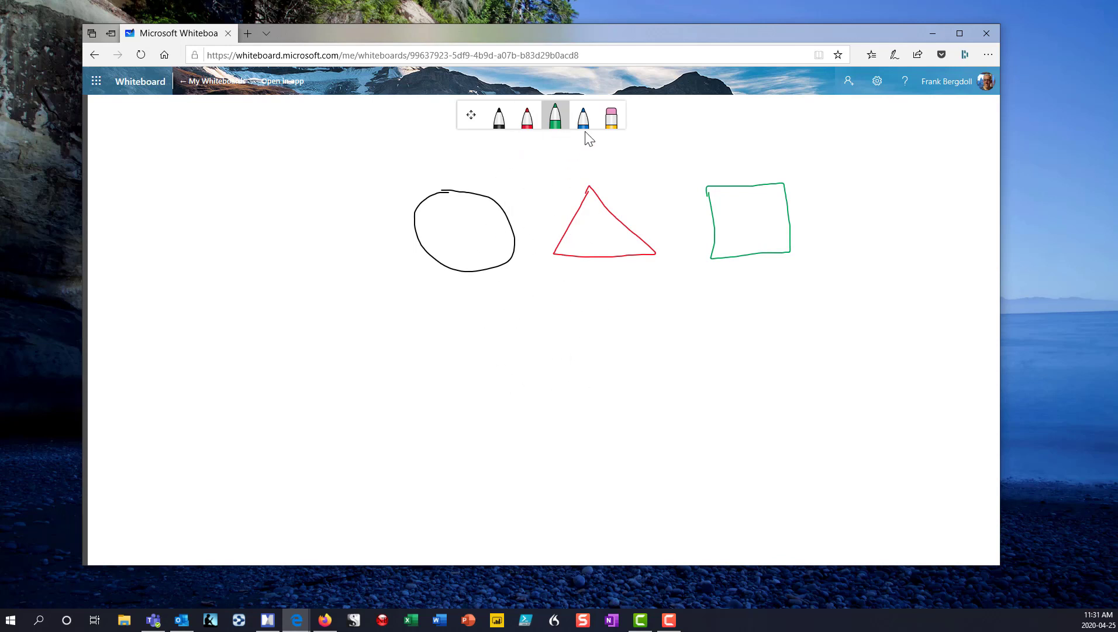
click(583, 116)
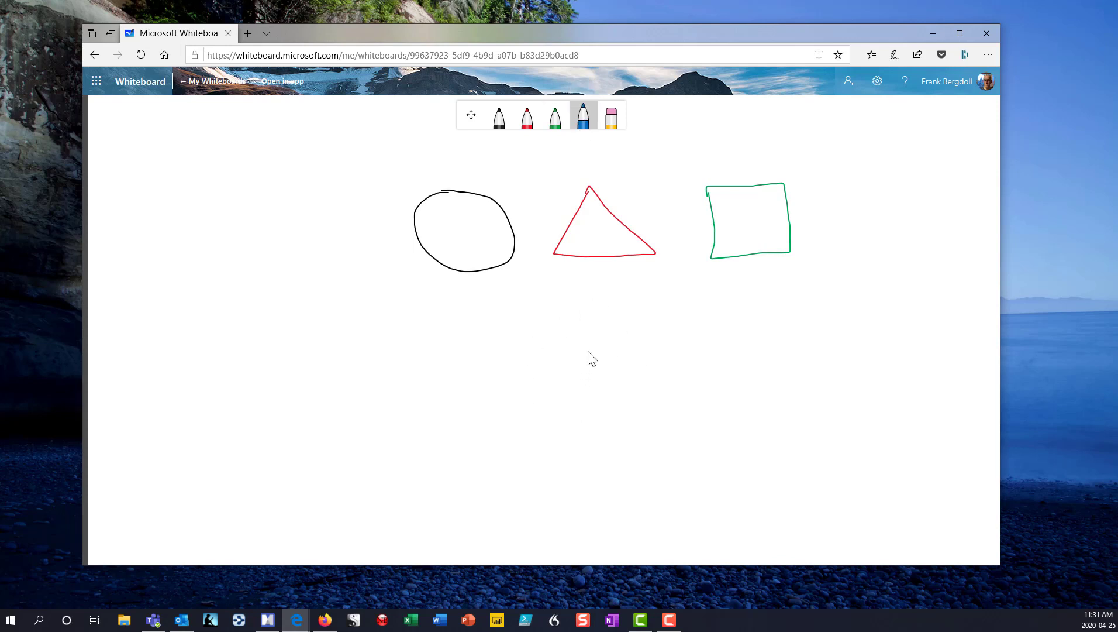
mouse_move(597, 322)
mouse_down()
mouse_move(572, 339)
mouse_move(567, 375)
mouse_move(621, 402)
mouse_move(645, 350)
mouse_move(616, 321)
mouse_move(592, 322)
mouse_up()
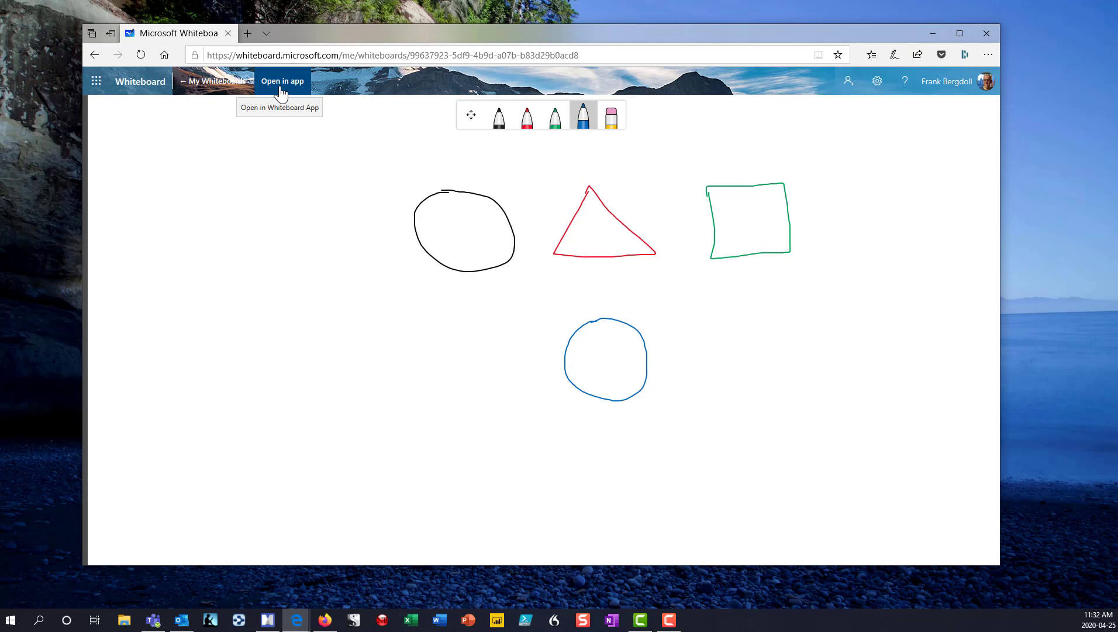
Open the whiteboard in the Microsoft Whiteboard desktop app and shift its window slightly
click(281, 87)
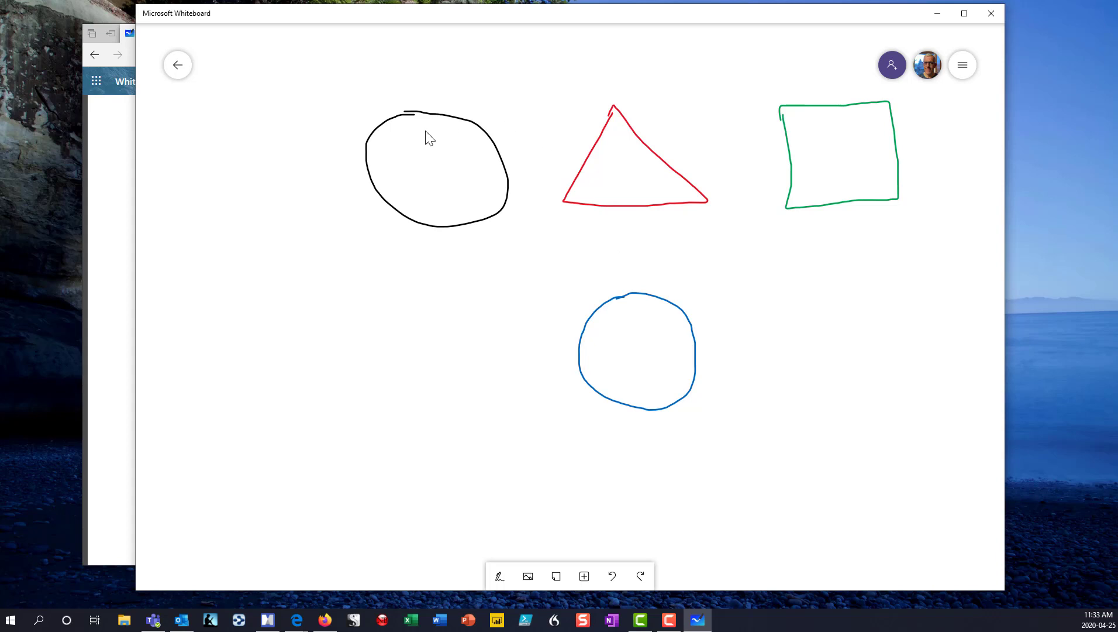
mouse_move(430, 17)
mouse_down()
mouse_move(755, 234)
mouse_move(886, 342)
mouse_move(708, 184)
mouse_move(477, 27)
mouse_move(411, 20)
mouse_up()
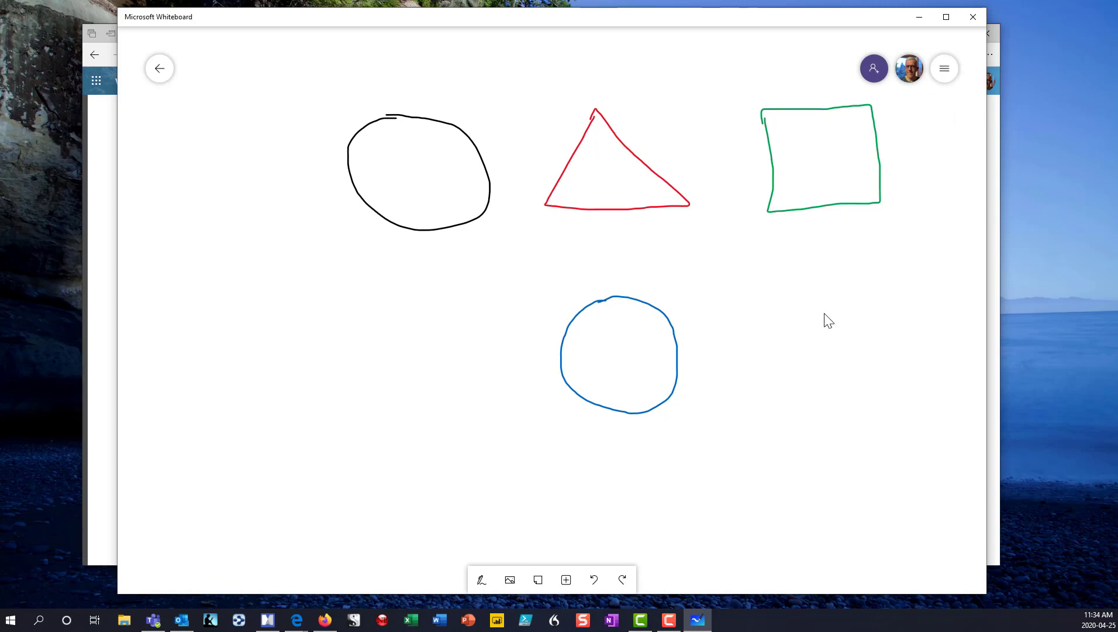
Change the green pen's colour to magenta and draw a wavy line below the black circle
click(480, 578)
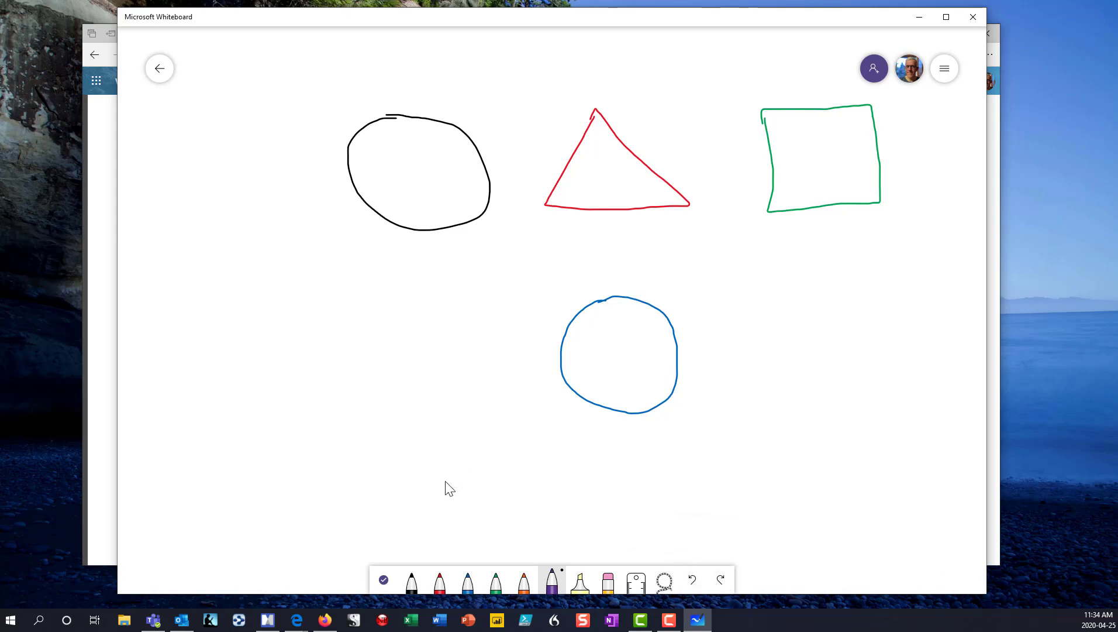
scroll(448, 487, up, 2)
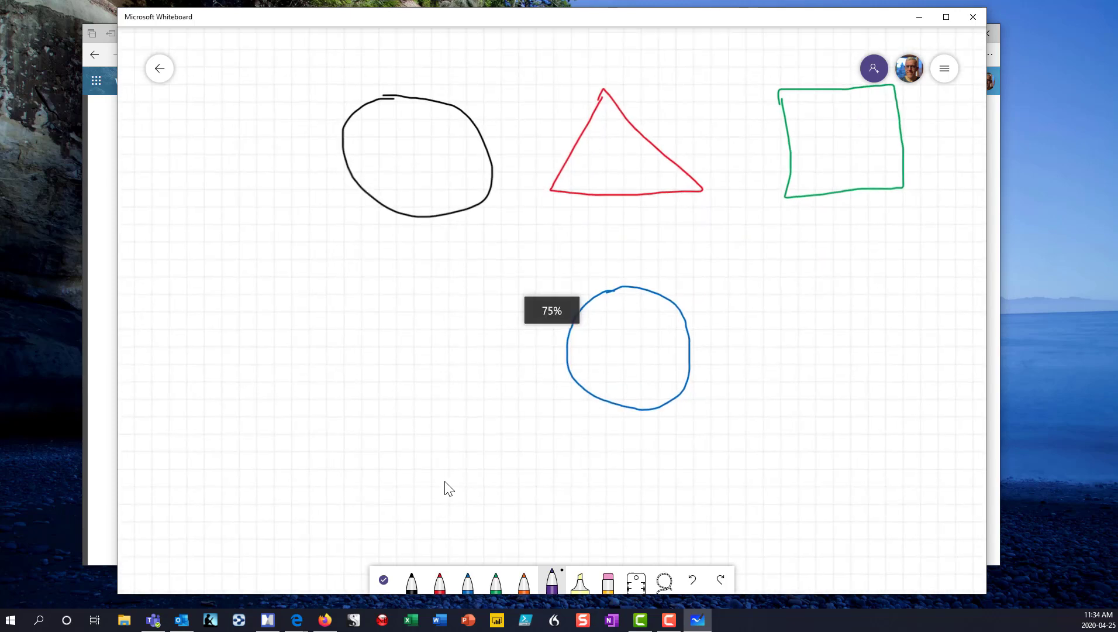
click(496, 584)
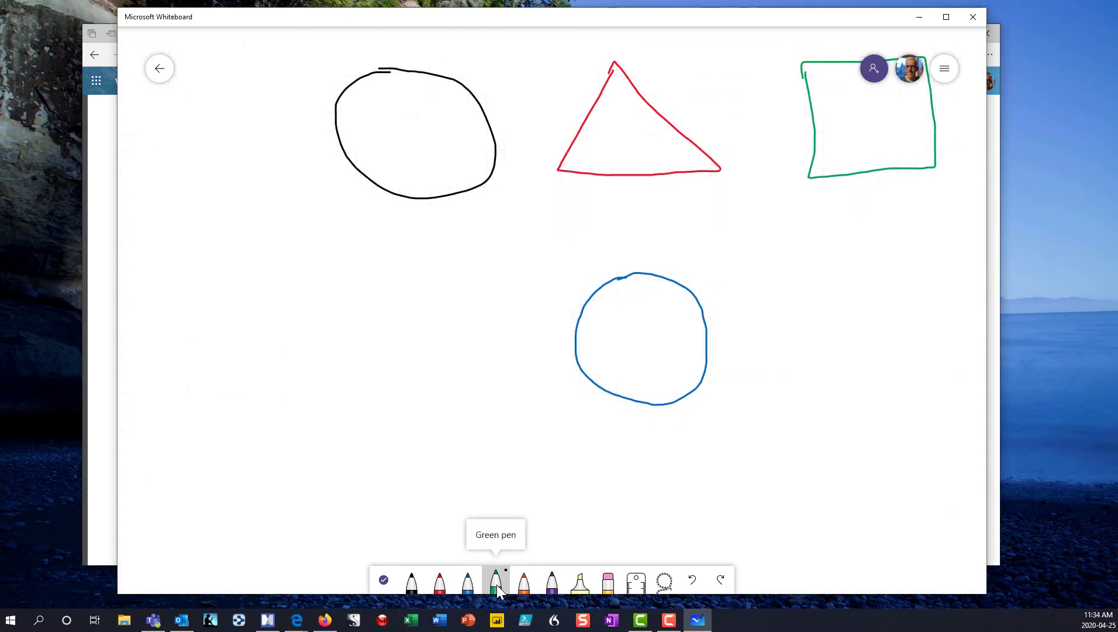
click(497, 584)
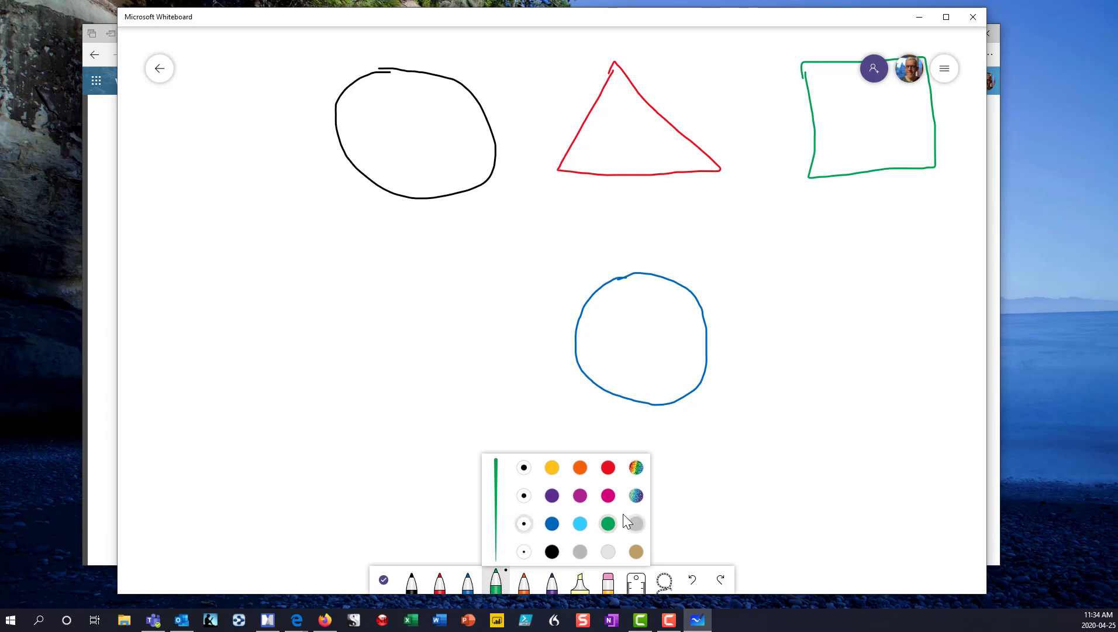
click(608, 496)
click(447, 510)
mouse_move(327, 393)
mouse_down()
mouse_move(459, 402)
mouse_move(508, 390)
mouse_up()
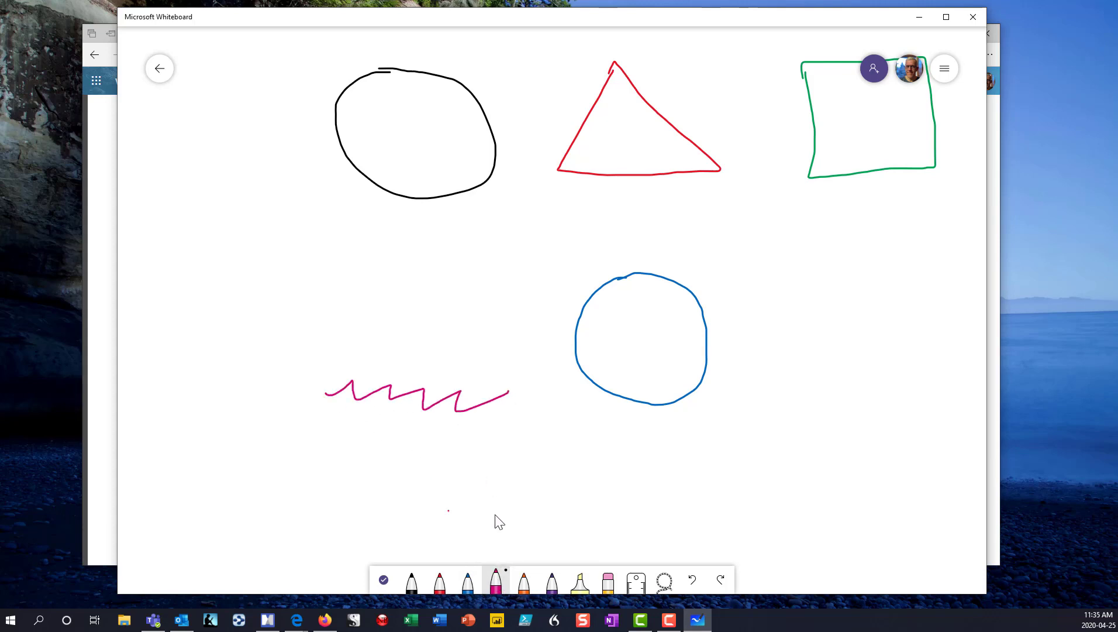
Draw one wavy magenta line at the thinnest pen width and another beneath it at the thickest width
click(501, 582)
click(522, 547)
drag(341, 448, 461, 448)
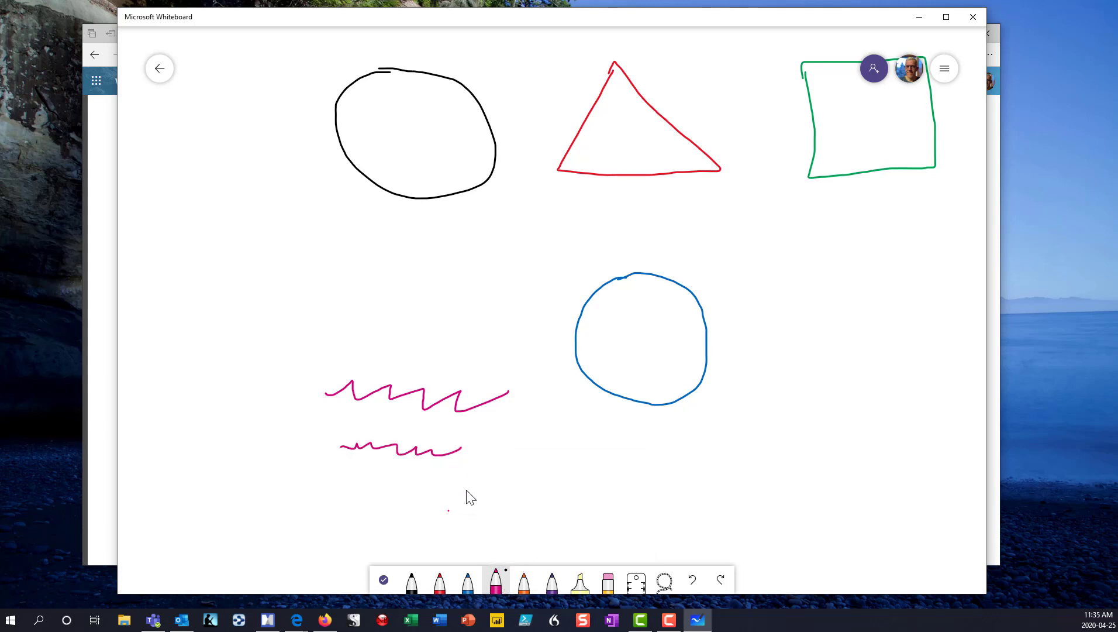
click(500, 584)
click(524, 467)
drag(353, 475, 483, 486)
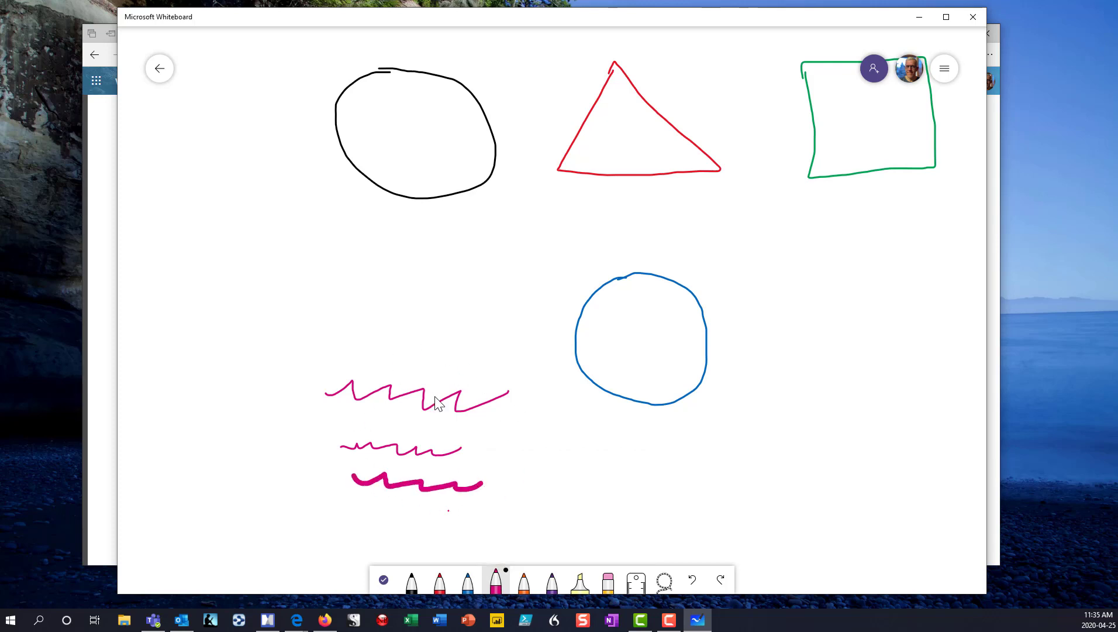
Set the magenta pen to the second-thinnest width and draw a short squiggle below the blue circle
click(496, 582)
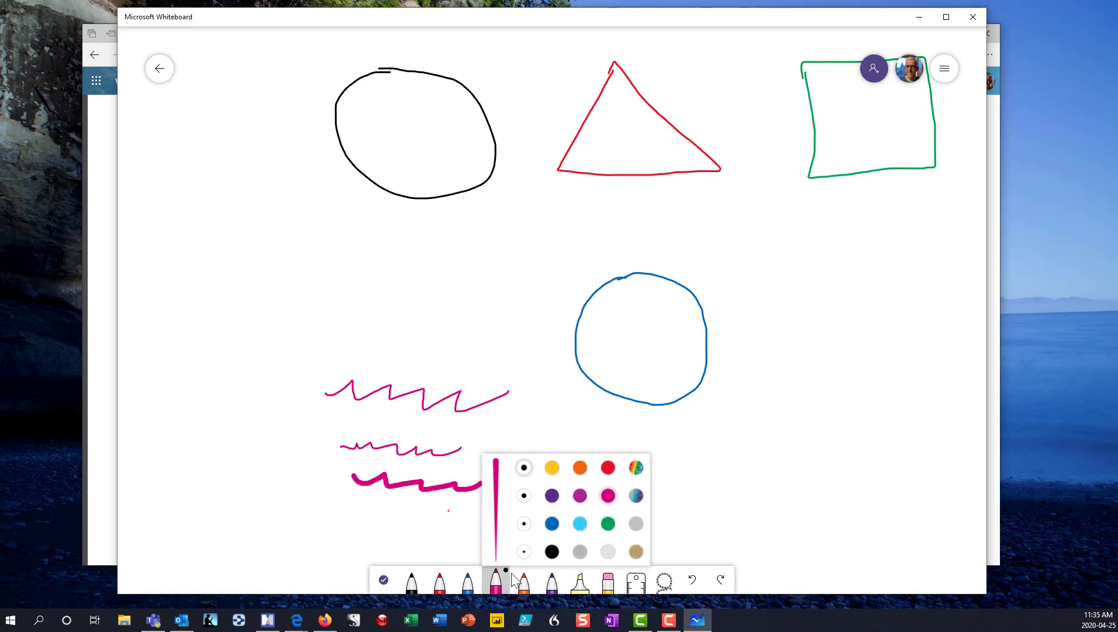
click(524, 523)
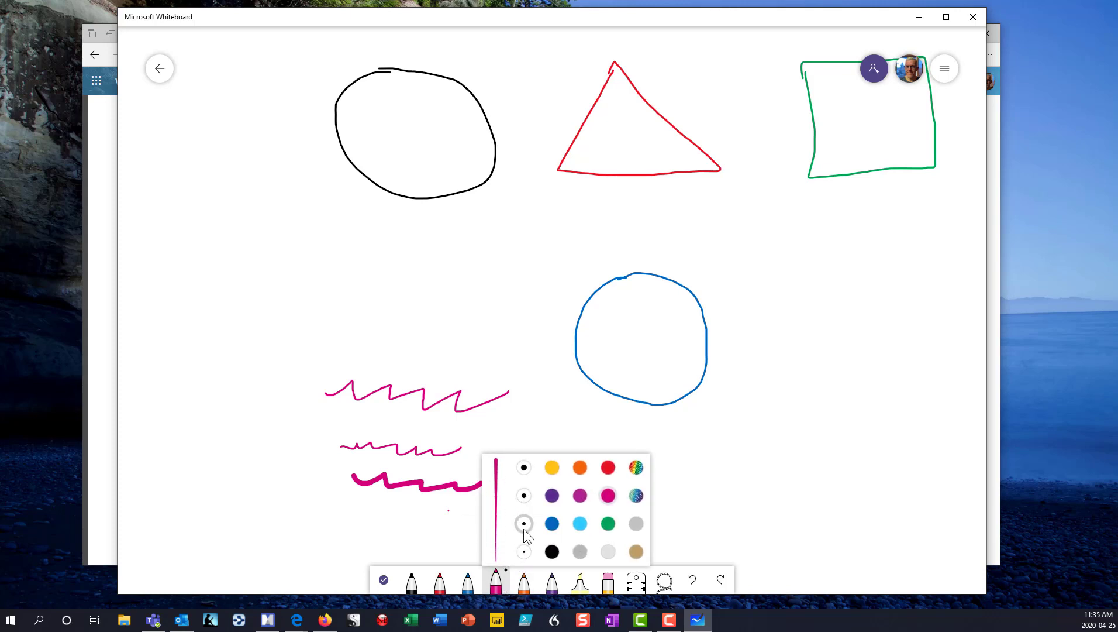
click(442, 532)
drag(524, 442, 588, 454)
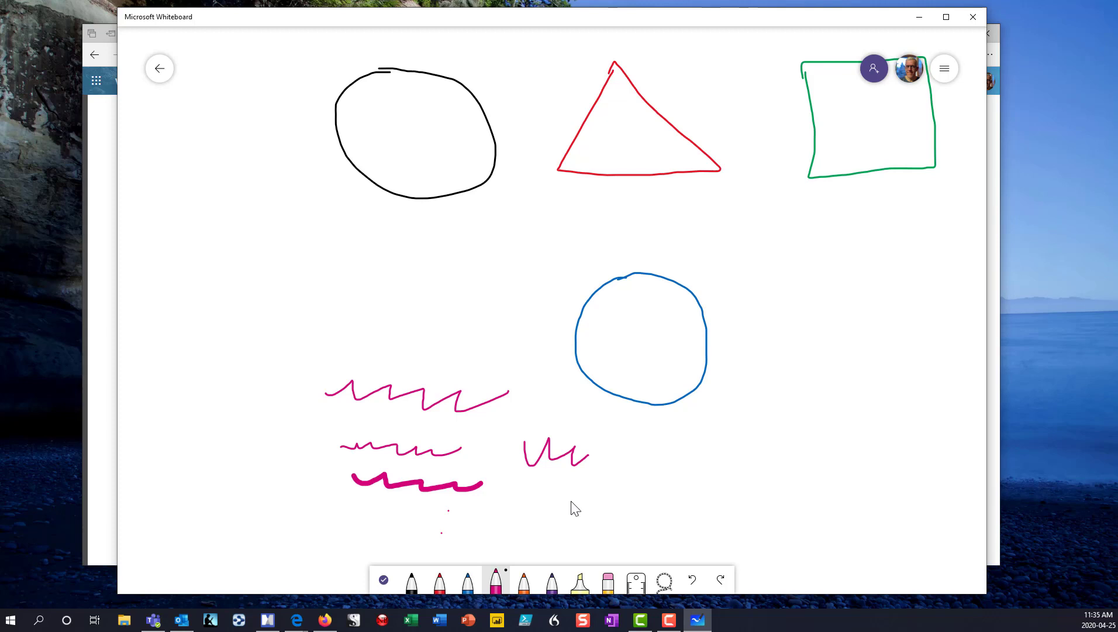
Erase the magenta strokes, and clear the remaining drawings from the canvas
click(608, 580)
mouse_move(596, 469)
mouse_down()
mouse_move(528, 459)
mouse_move(536, 451)
mouse_move(485, 409)
mouse_move(332, 390)
mouse_move(414, 392)
mouse_move(500, 474)
mouse_move(392, 488)
mouse_move(446, 524)
mouse_move(439, 459)
mouse_move(340, 446)
mouse_up()
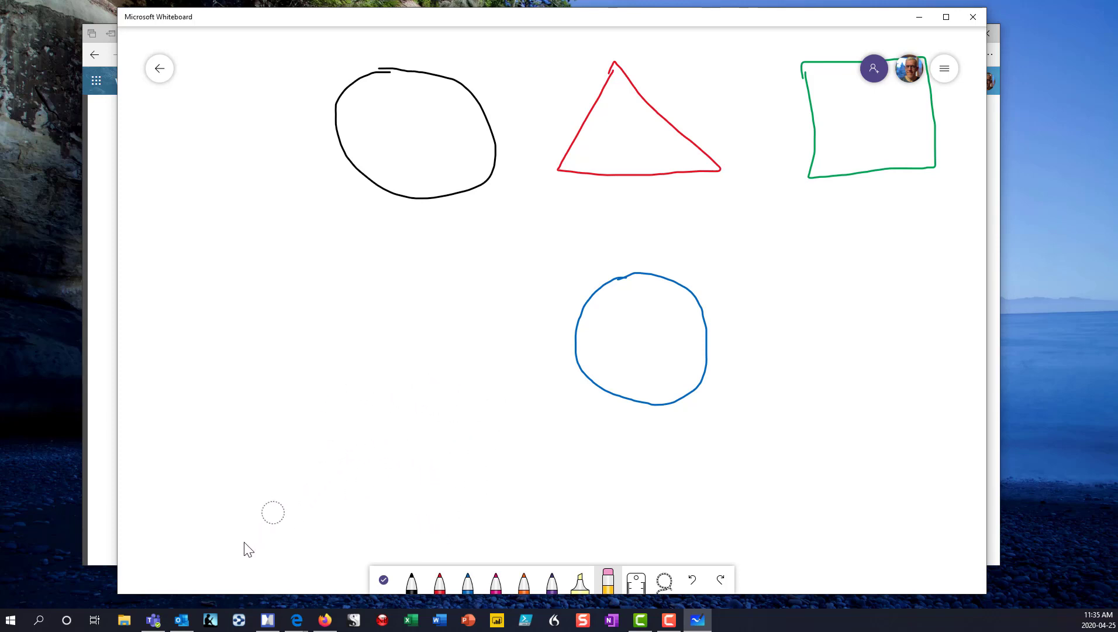
click(609, 583)
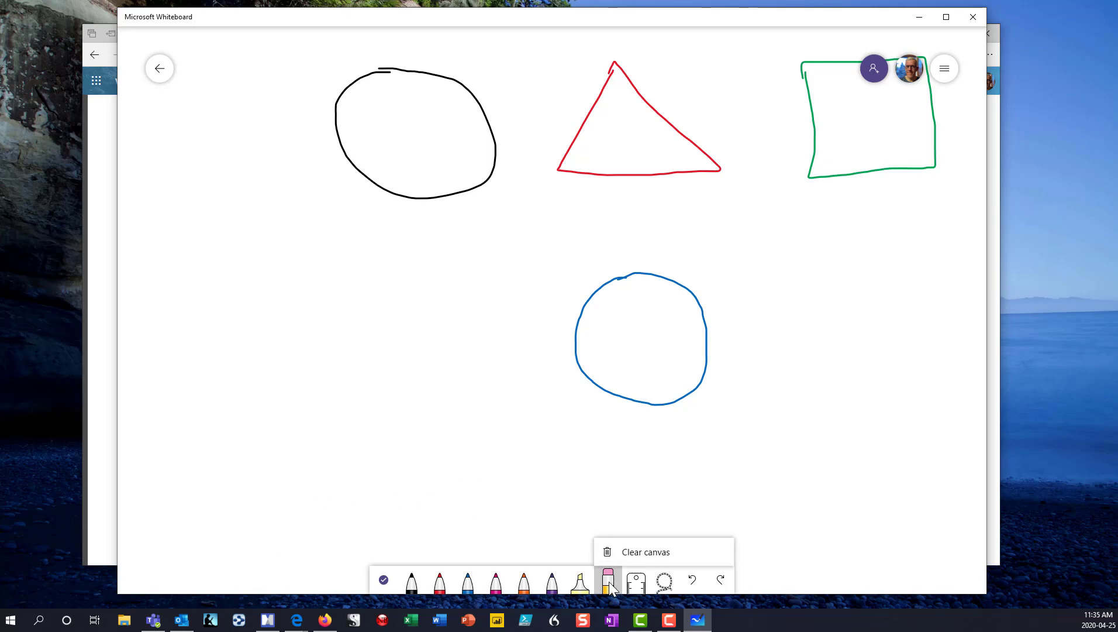
click(621, 555)
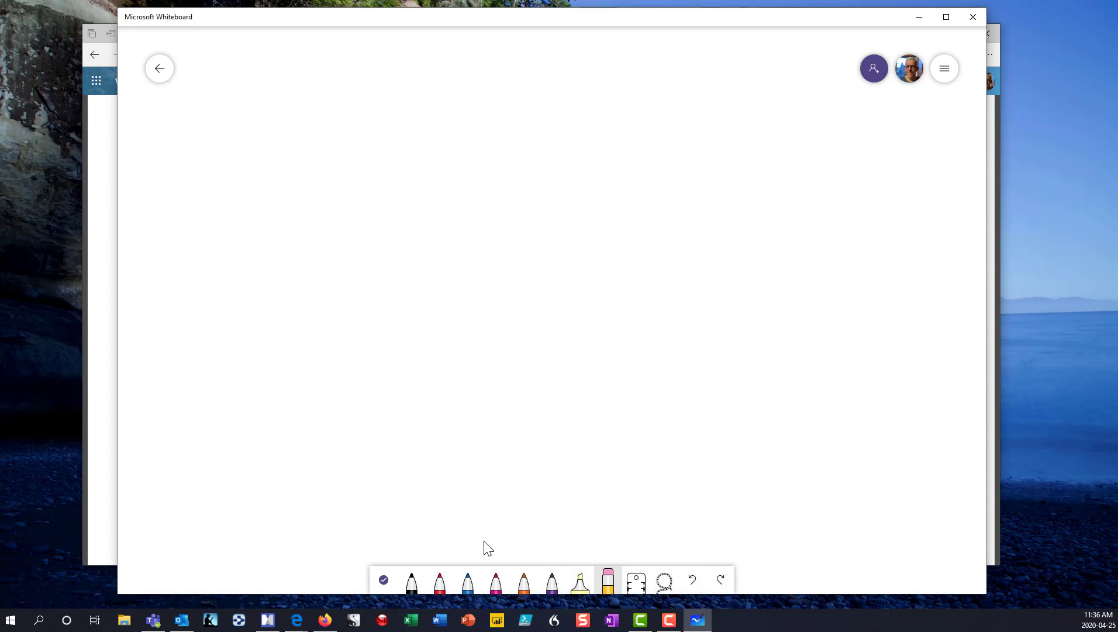
click(384, 581)
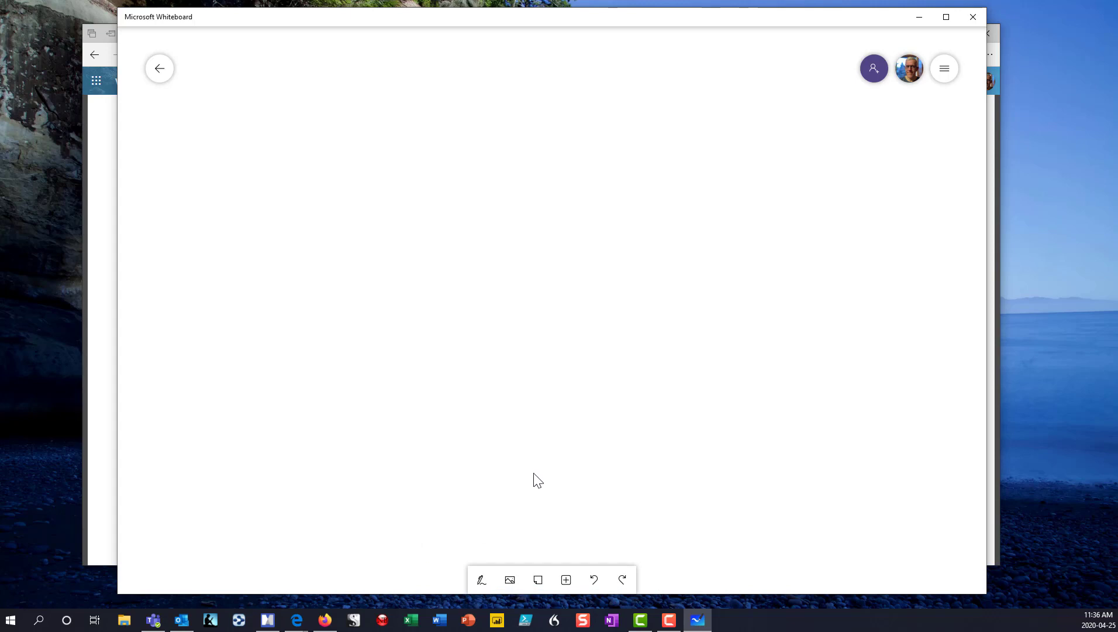
Insert the picture IMG_1839.jpg from the Backgrounds folder onto the canvas
click(510, 579)
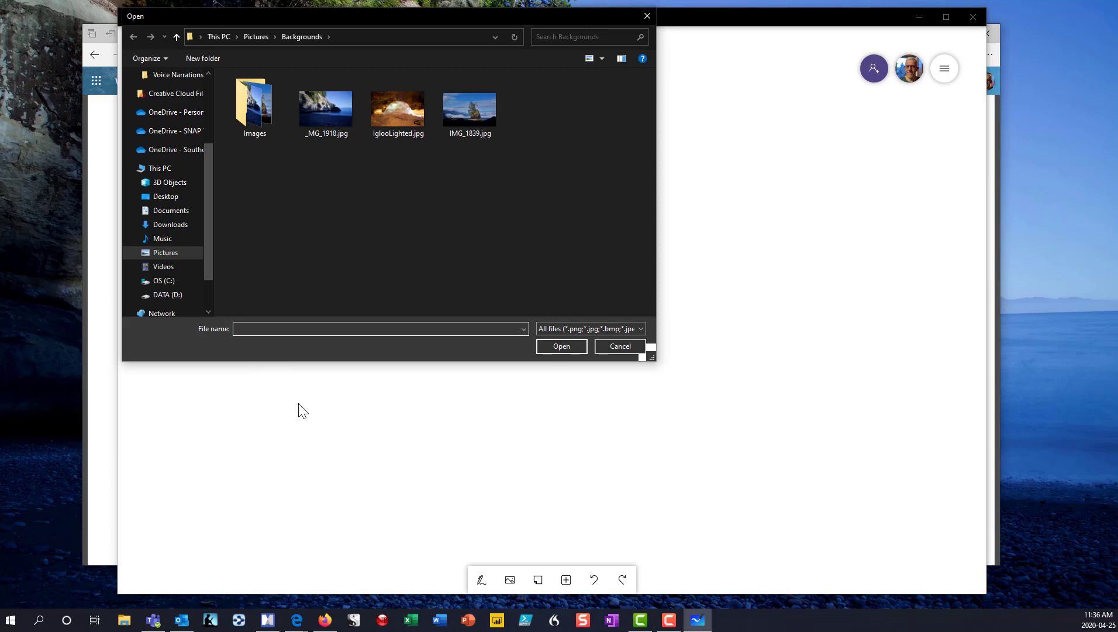
click(325, 113)
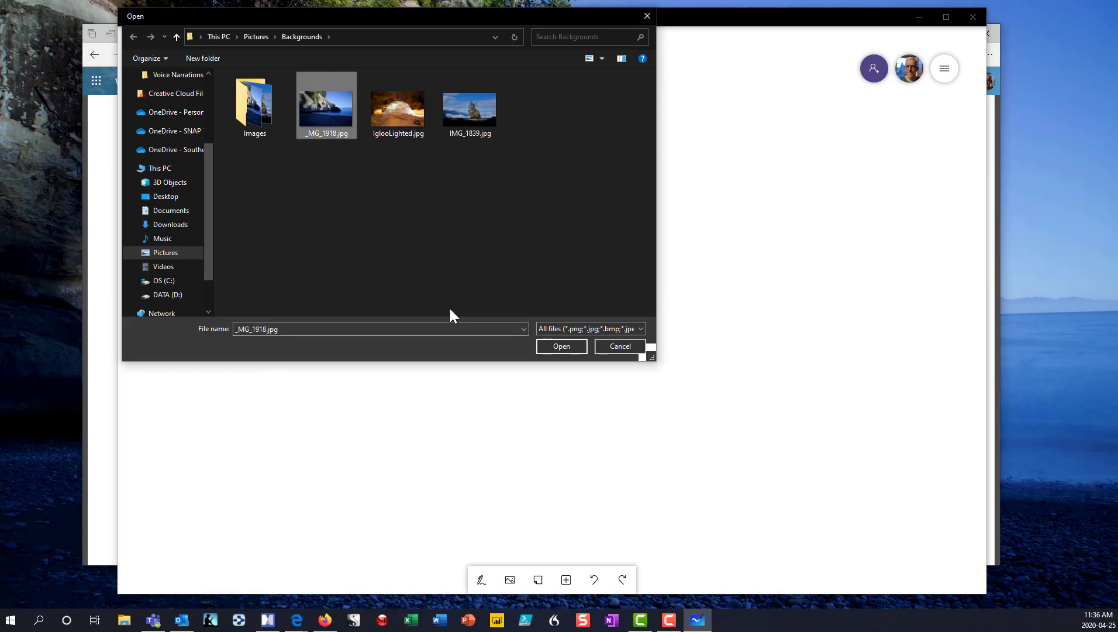
click(482, 134)
click(558, 346)
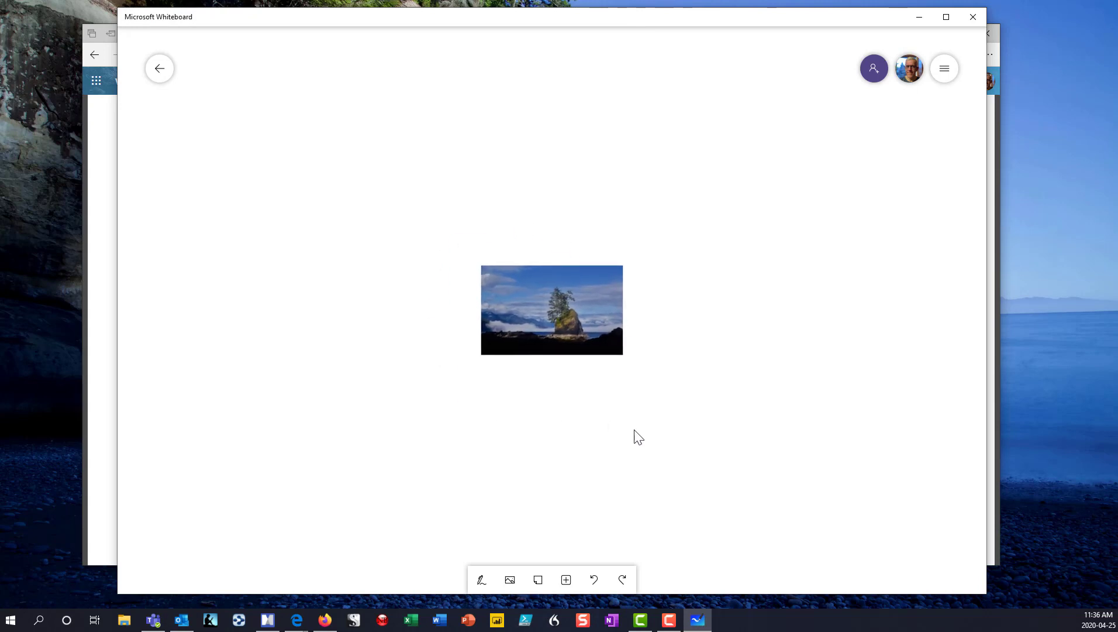
Enlarge the inserted picture to about three times its width and view its additional options
click(541, 311)
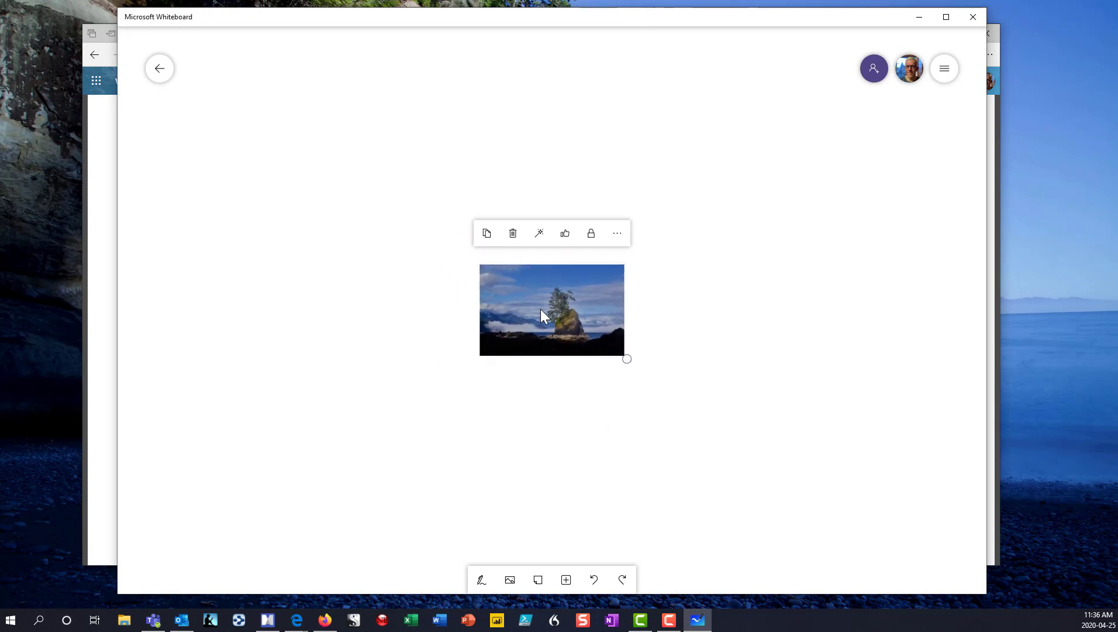
drag(624, 357, 791, 463)
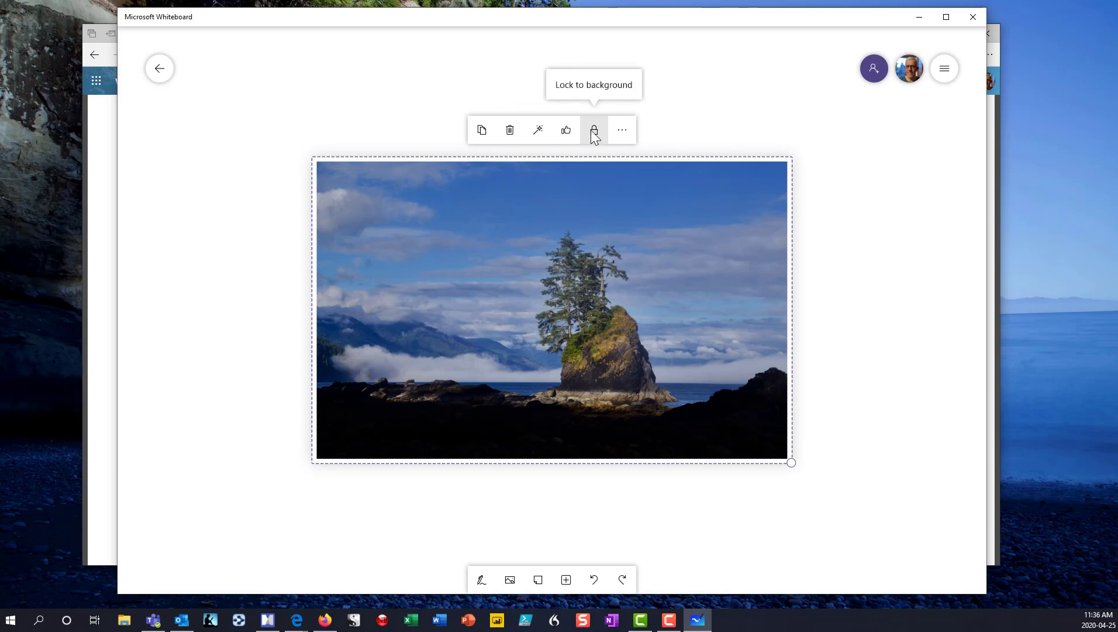
click(621, 130)
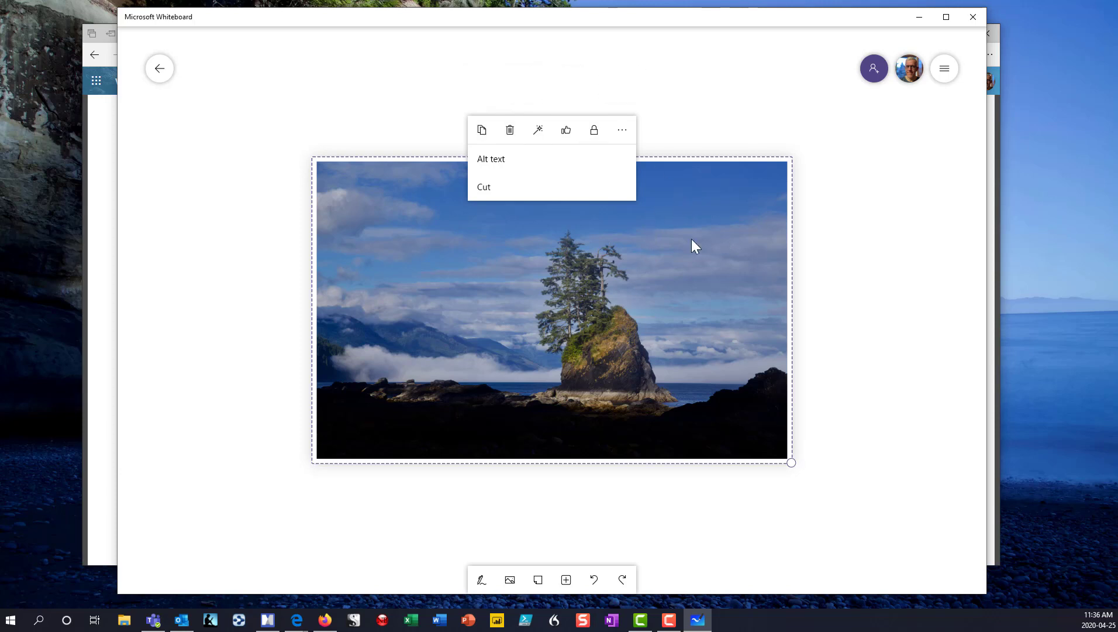
click(700, 104)
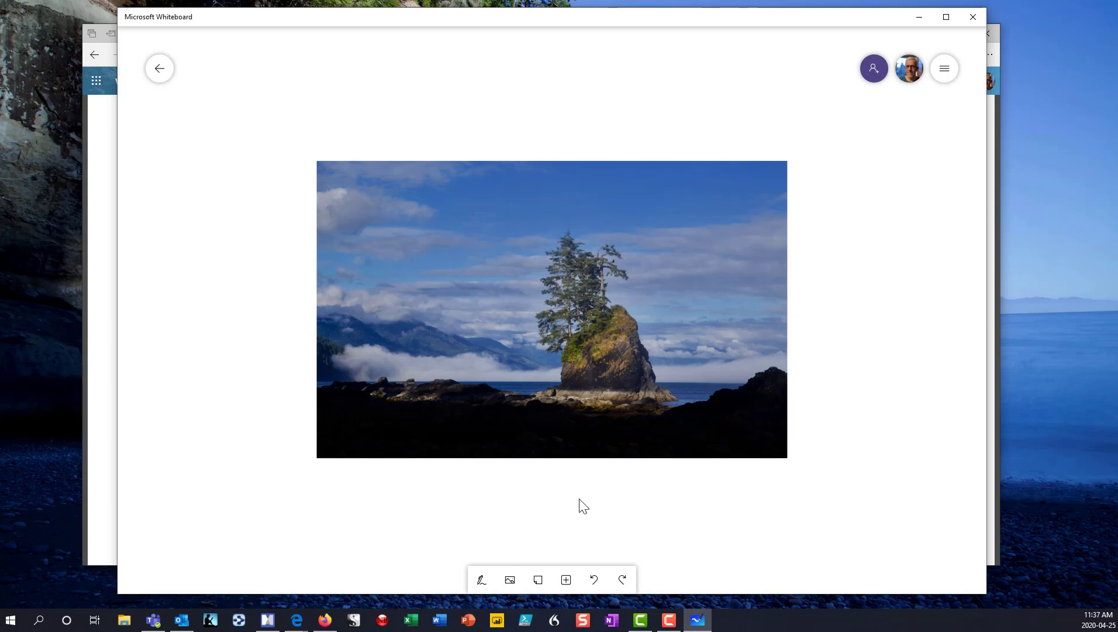
Add a sticky note reading "This is the West Coast Trail"
click(539, 578)
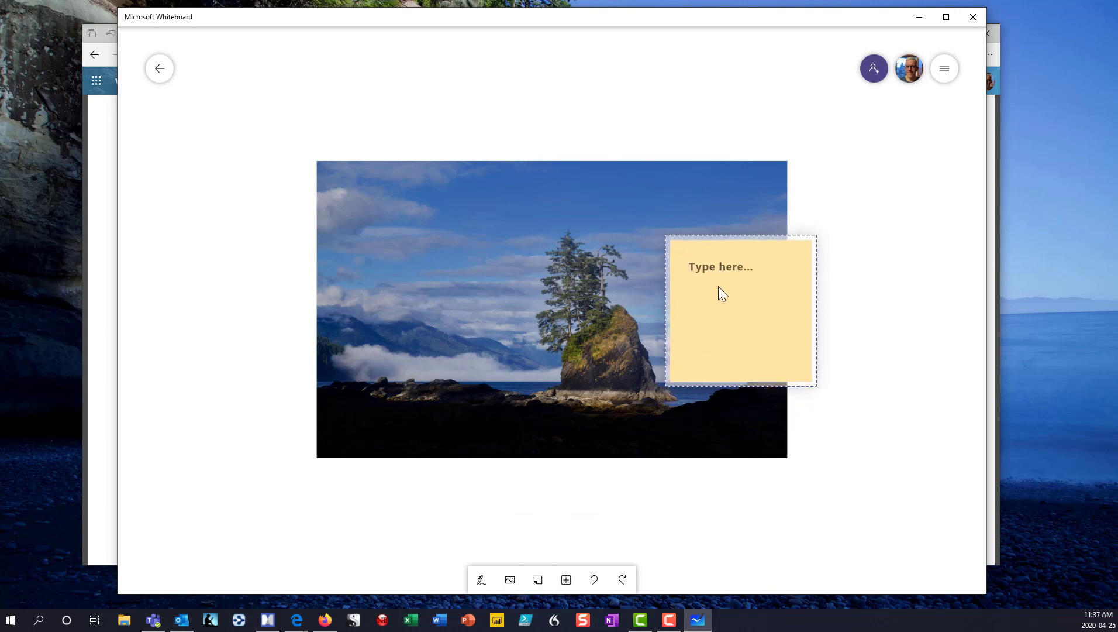
text(This is the West Coast Trail)
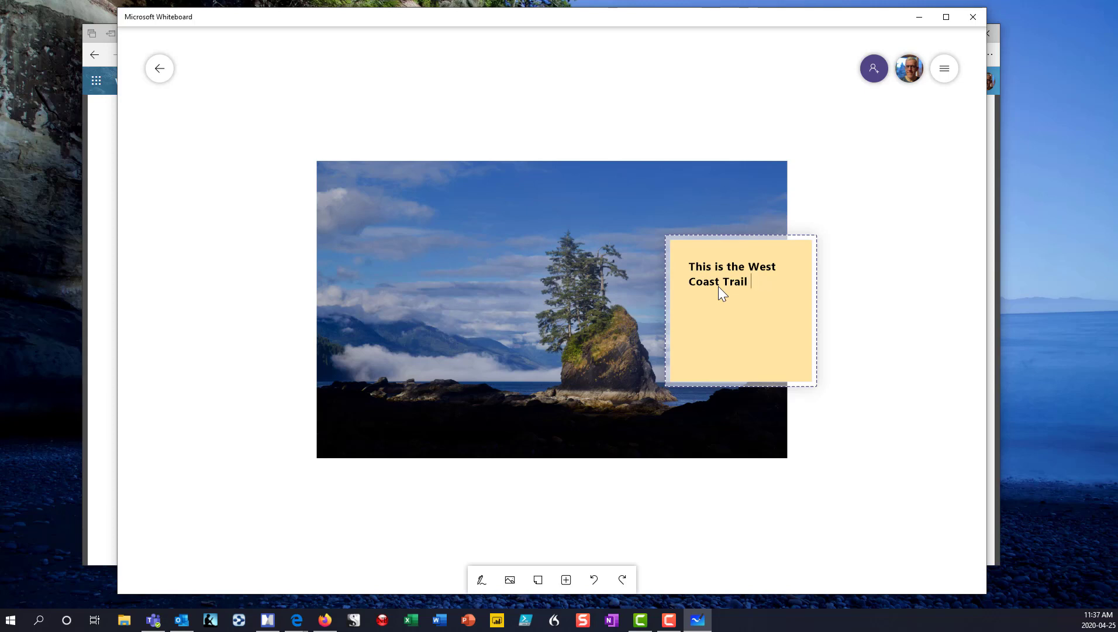
Extend the sticky note's text to "This is the West Coast Trail - Owen Point" and tilt the note clockwise
text(Owen Point)
click(807, 370)
drag(815, 385, 776, 383)
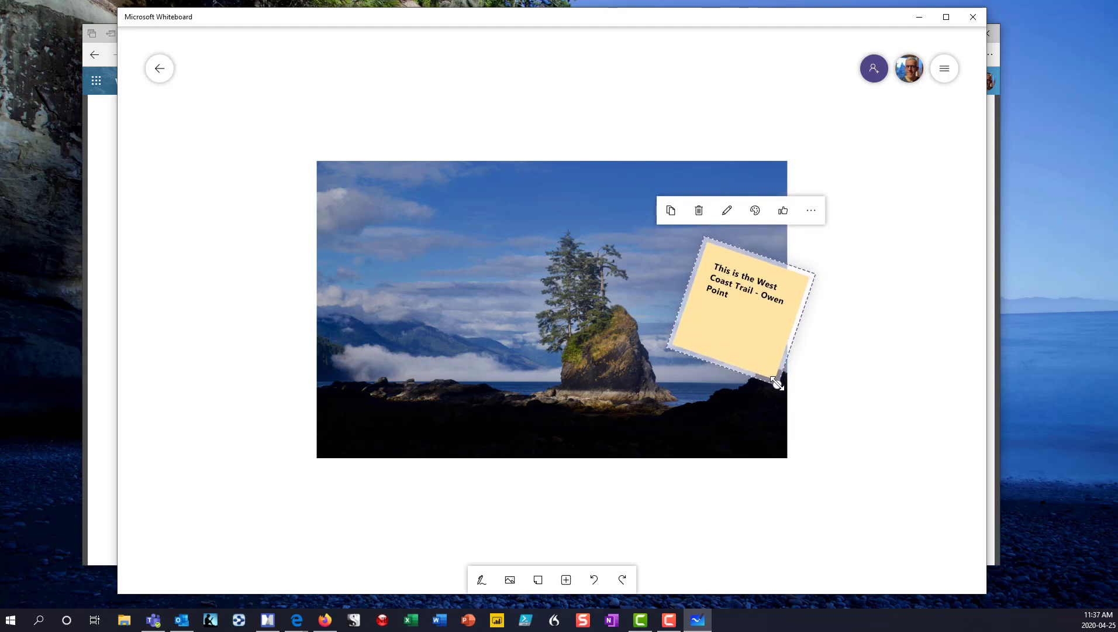
Recolour the sticky note light blue and move it into the upper-right corner of the landscape picture
click(754, 214)
click(727, 239)
drag(723, 298, 699, 255)
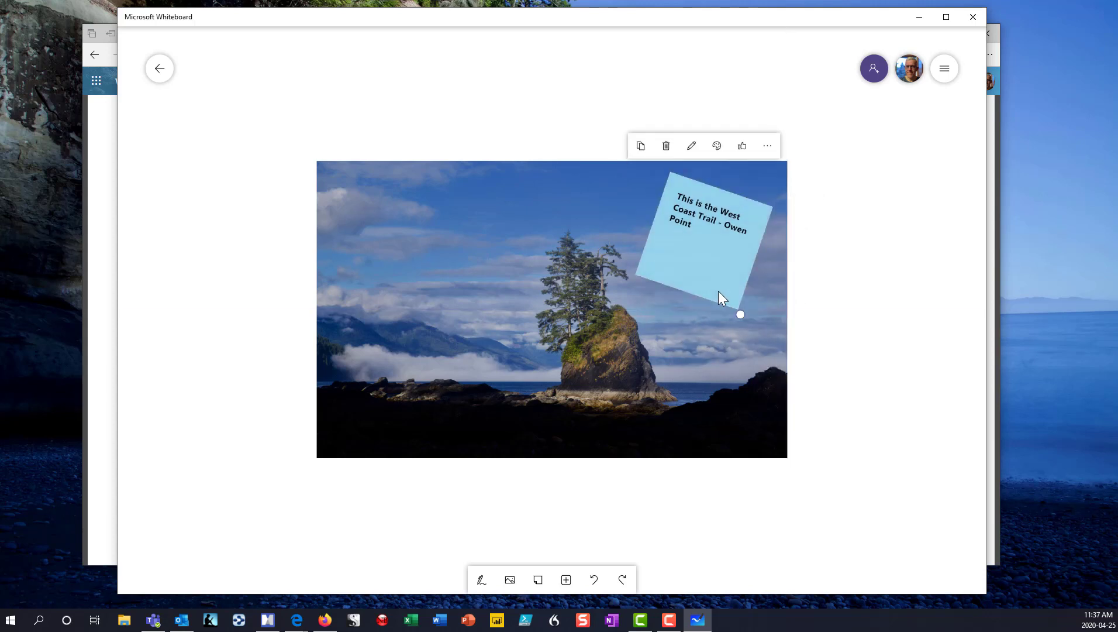
click(840, 317)
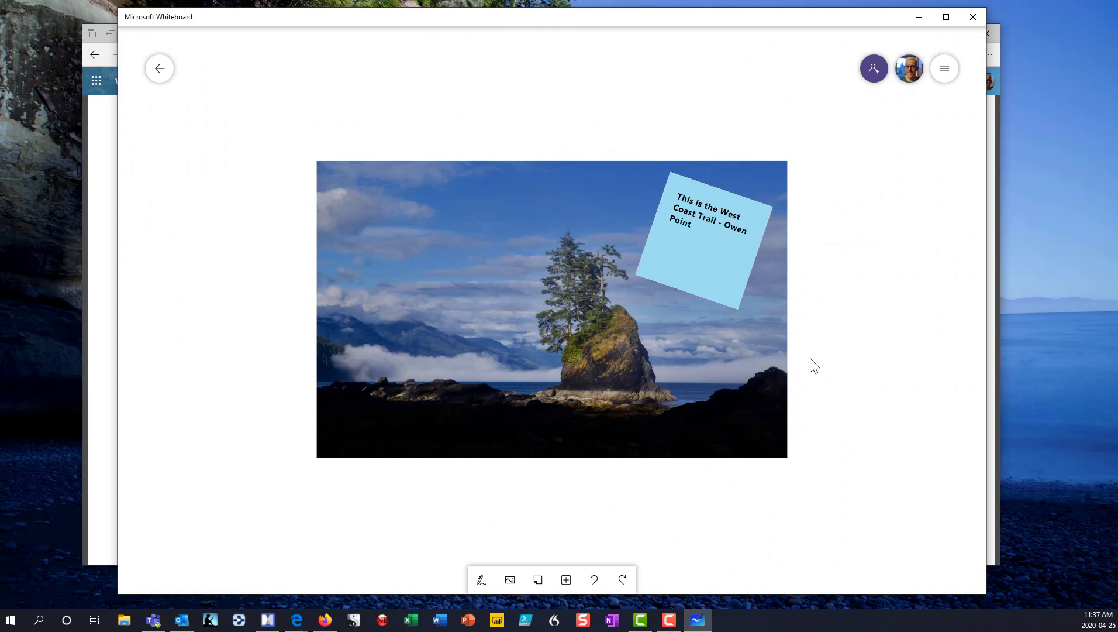
Add the golden-brown planet from the Planets stickers and shrink it to a small moon in the picture's sky
click(563, 581)
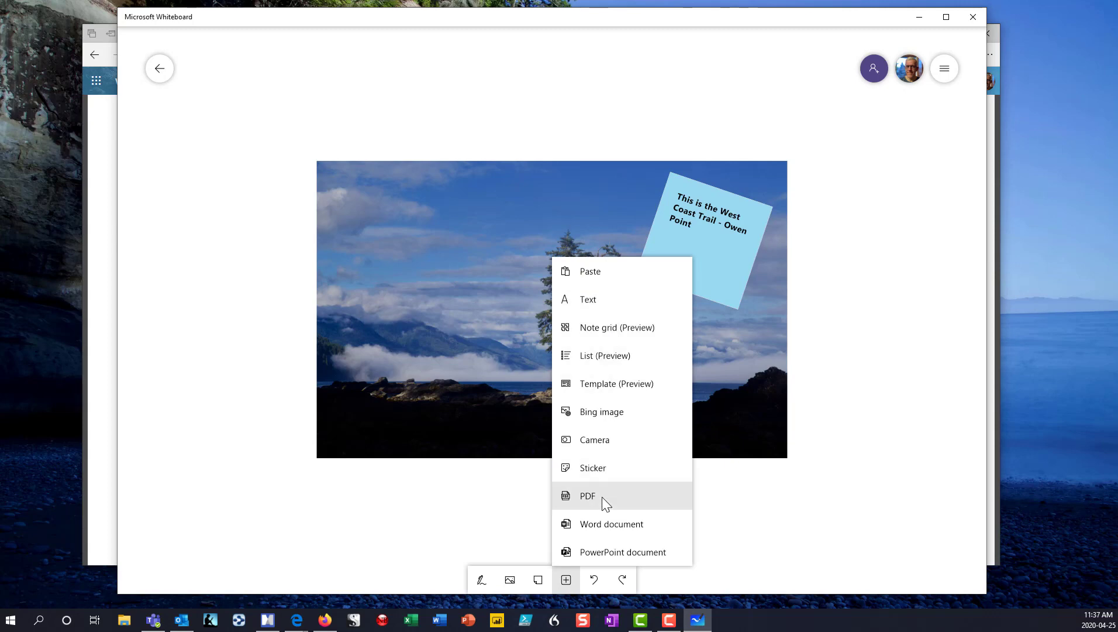
click(606, 466)
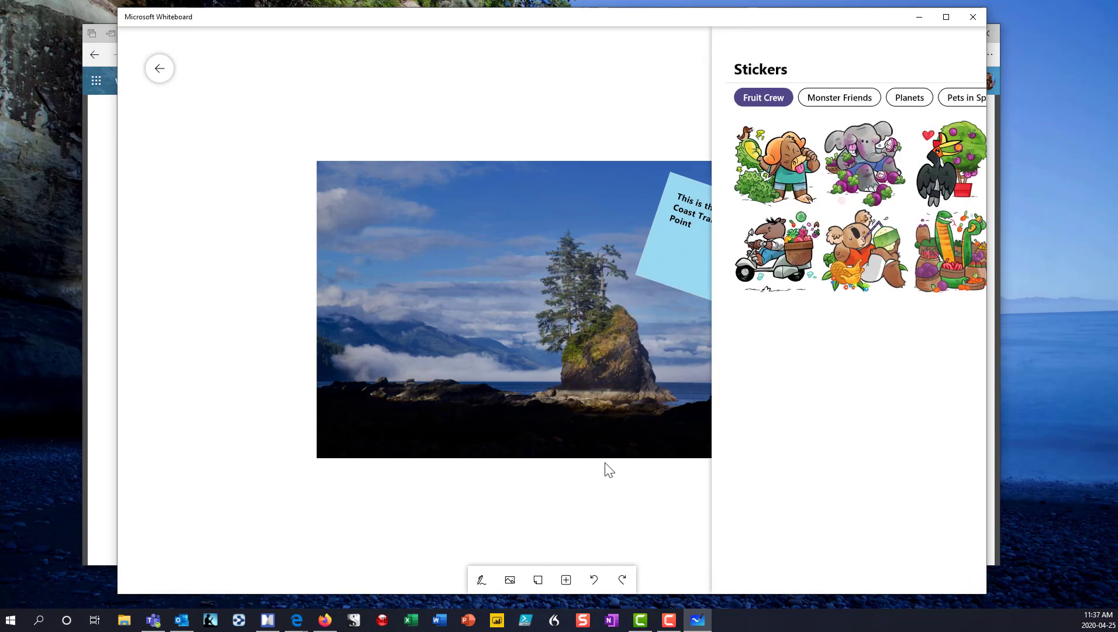
click(895, 98)
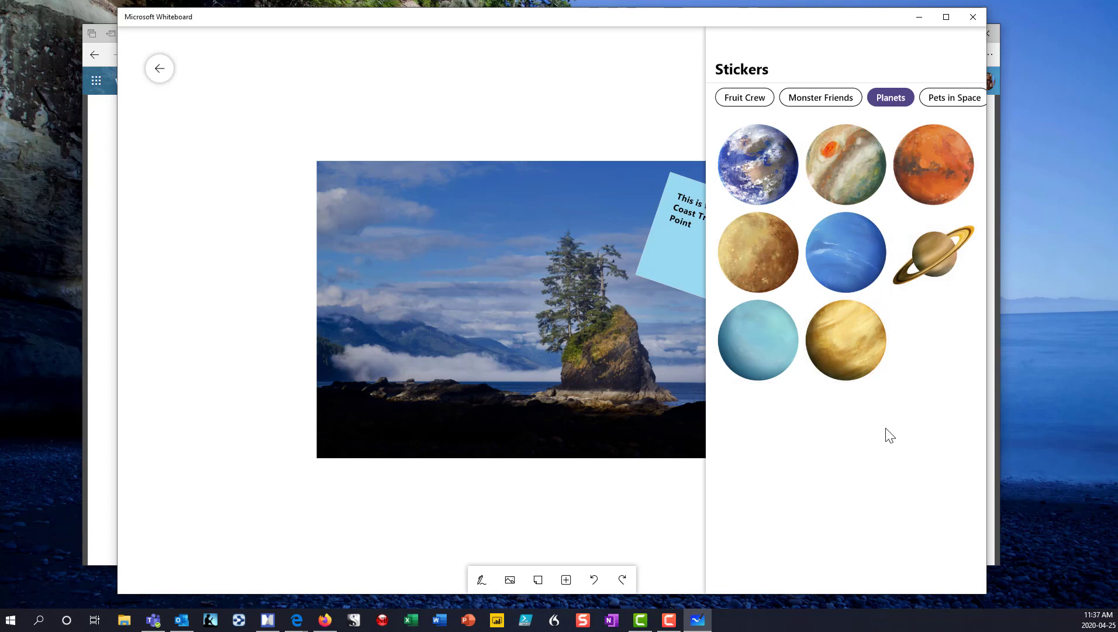
drag(764, 254, 416, 225)
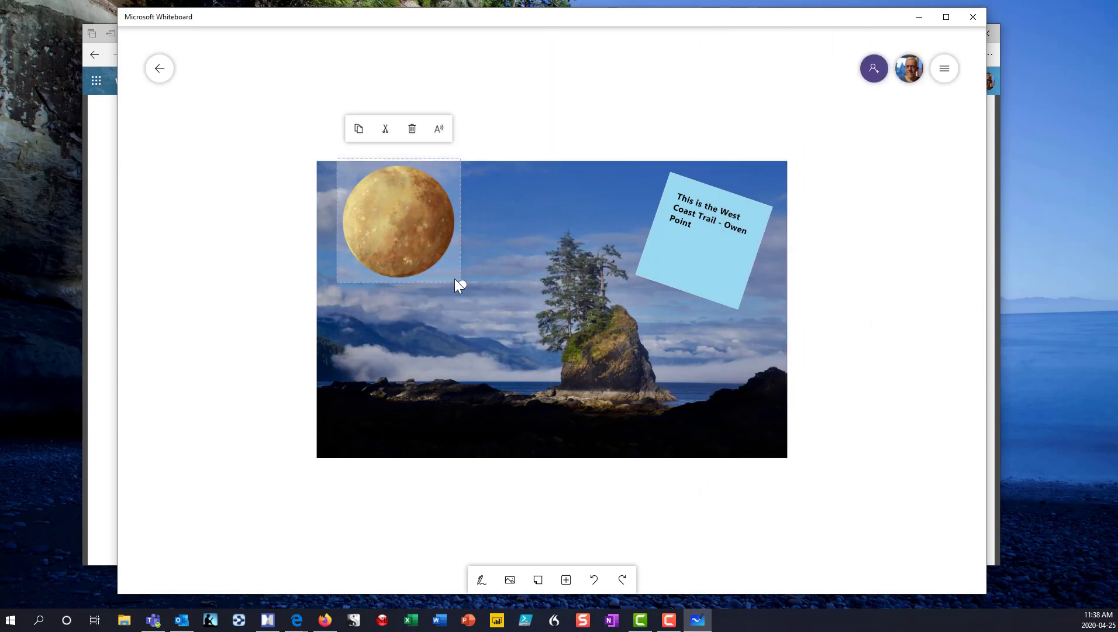
drag(459, 281, 422, 238)
click(270, 328)
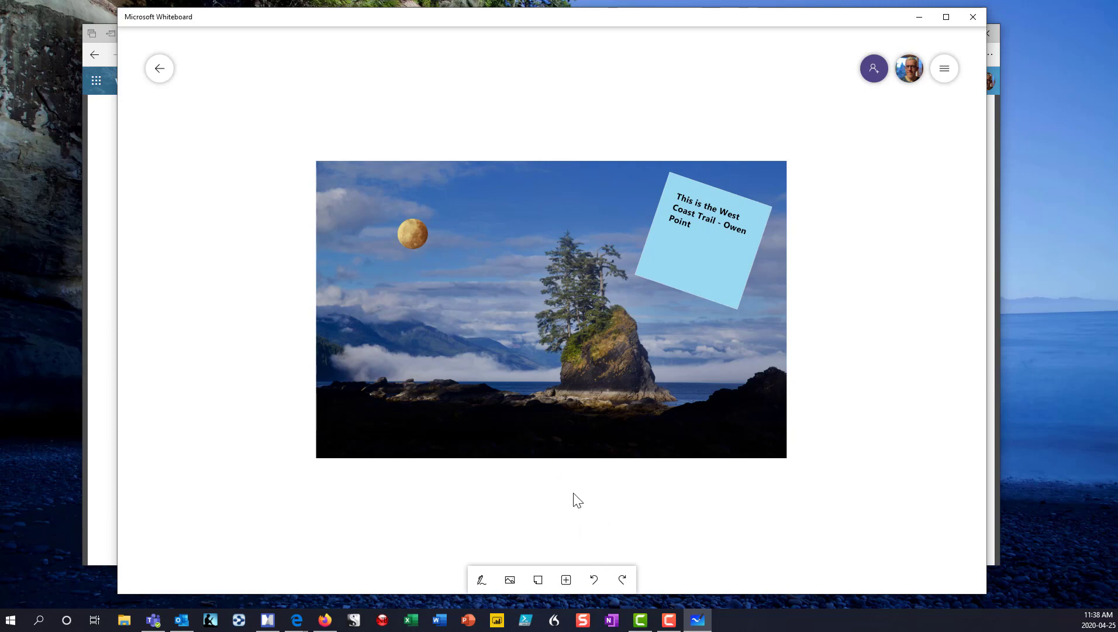
Insert the harbour town picture from a Bing image search for "west coast water taxi" at the landscape picture's lower-left corner
click(566, 580)
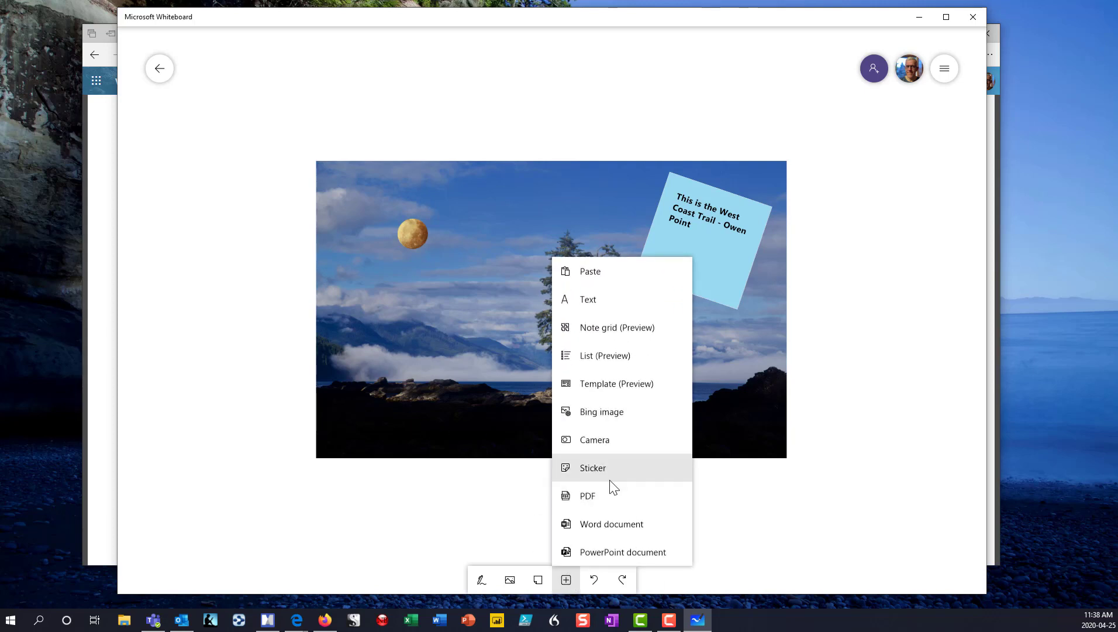
click(605, 413)
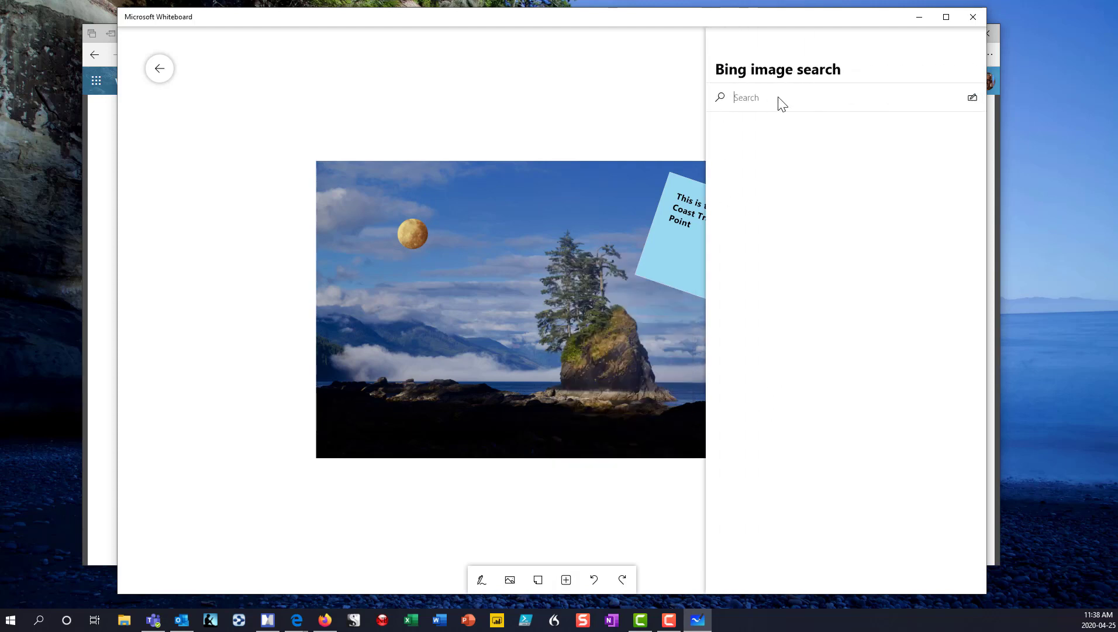
text(west coast)
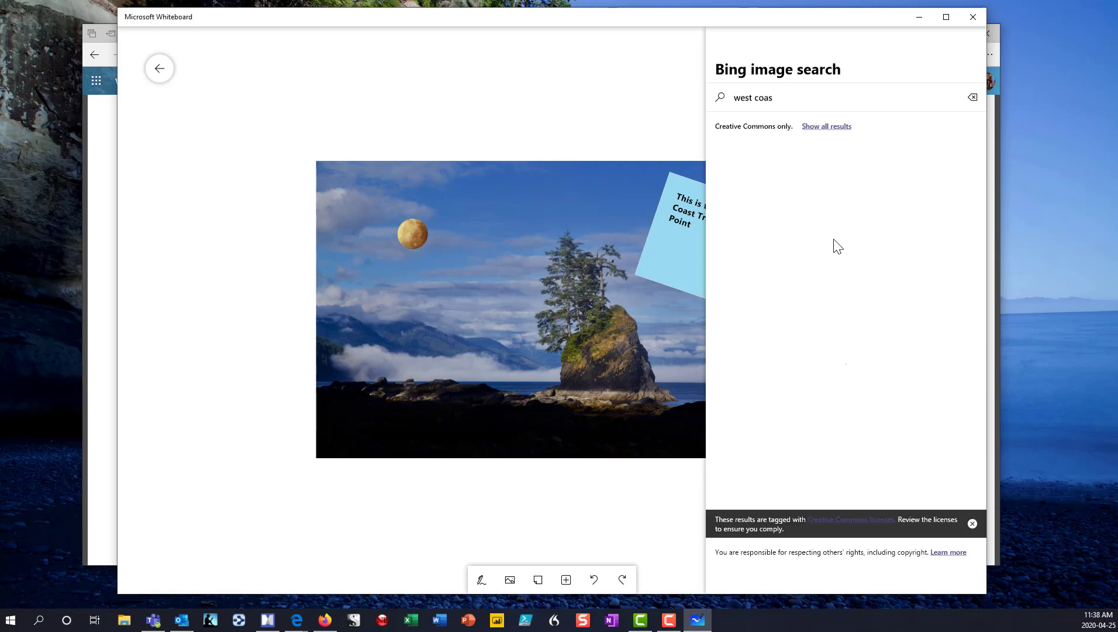
text(water taxi)
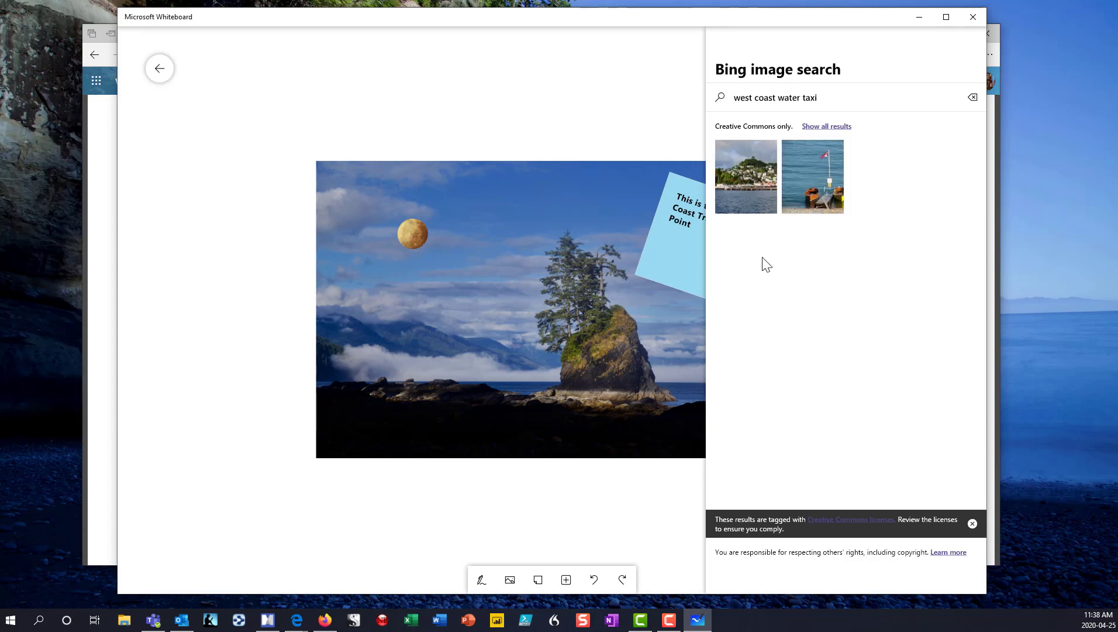
click(749, 188)
drag(620, 340, 432, 409)
drag(440, 476, 445, 487)
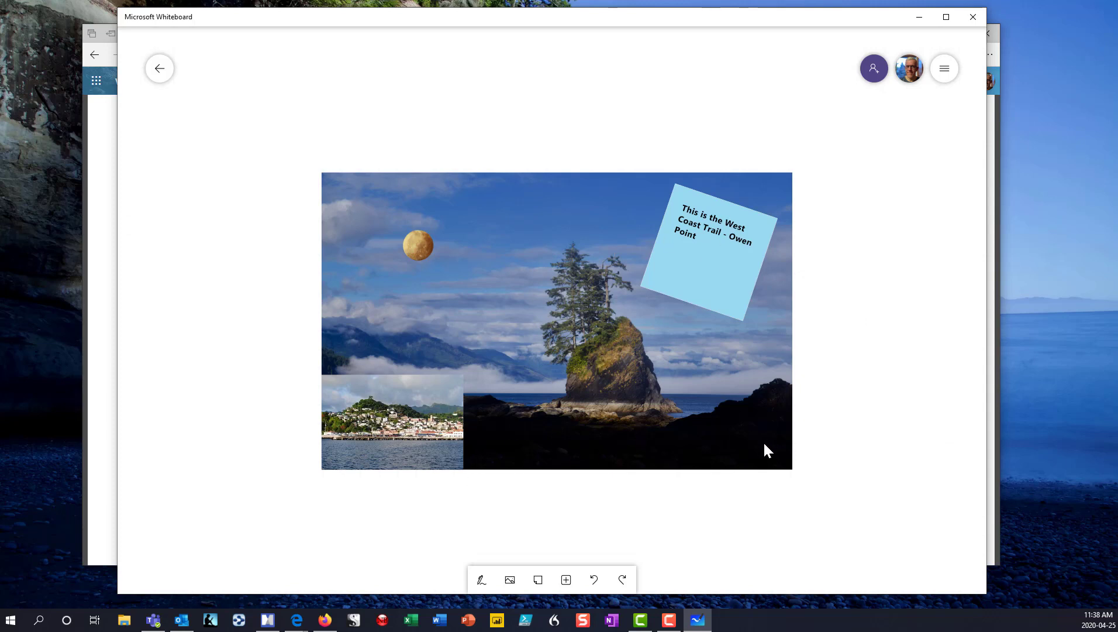
Search Bing images for "backpack" and look through the results for a suitable hiking picture
click(566, 579)
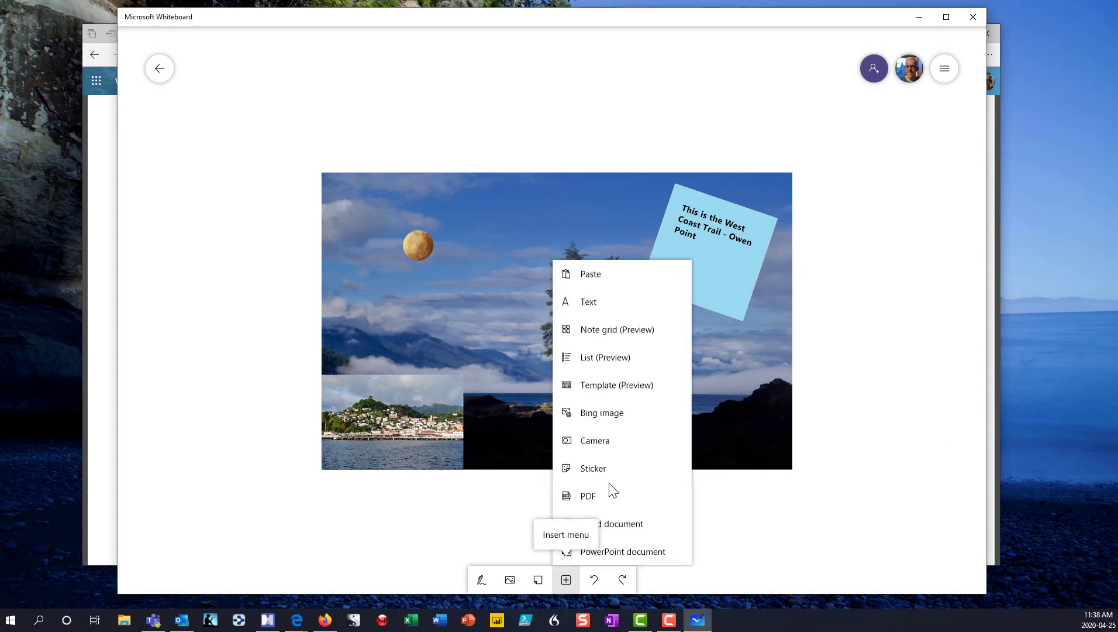
click(603, 415)
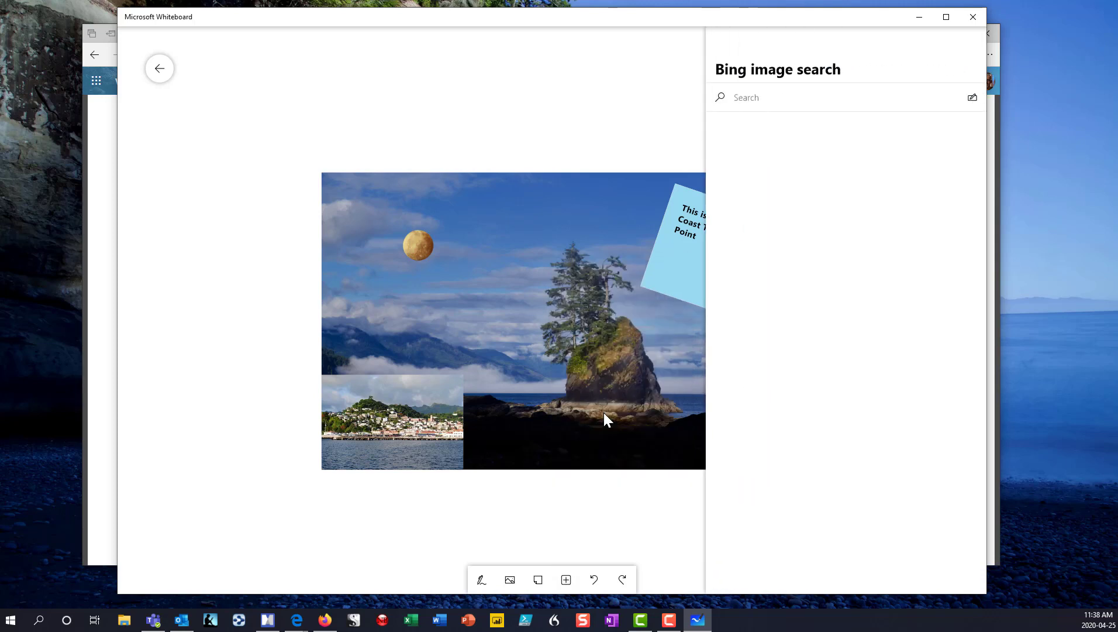
text(ba)
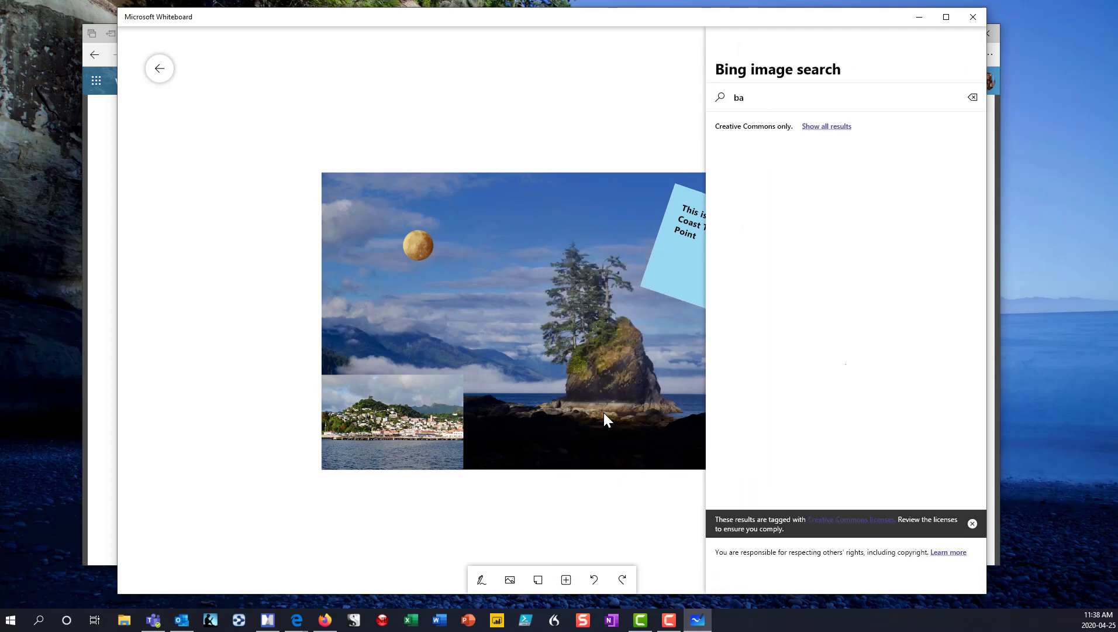
text(ckpack)
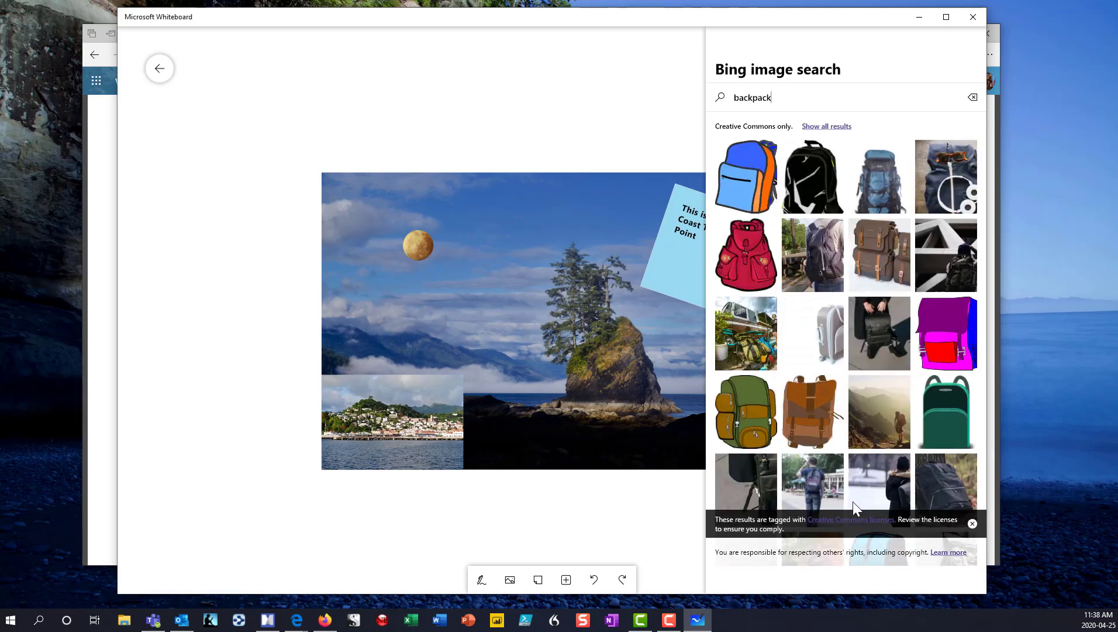
scroll(851, 367, down, 5)
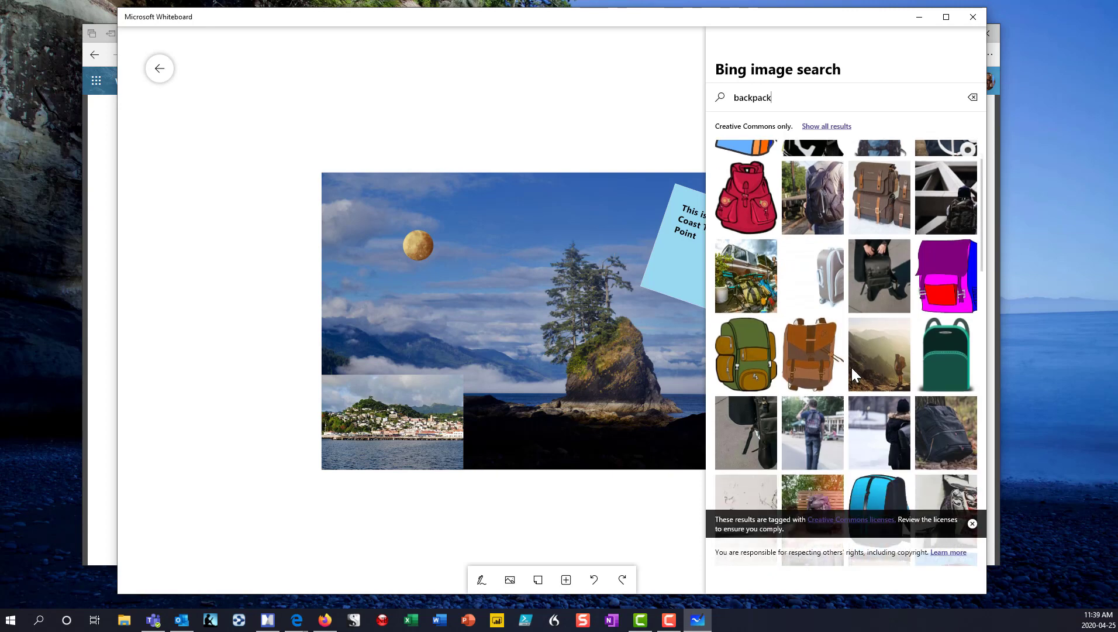
scroll(857, 373, down, 10)
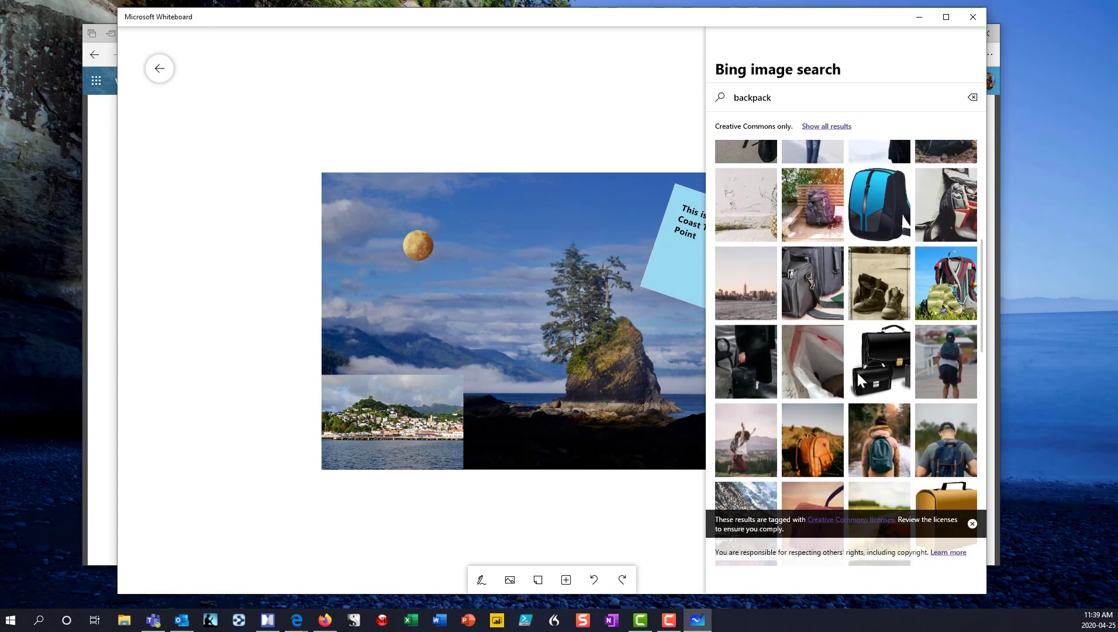
scroll(857, 372, down, 3)
scroll(856, 372, up, 10)
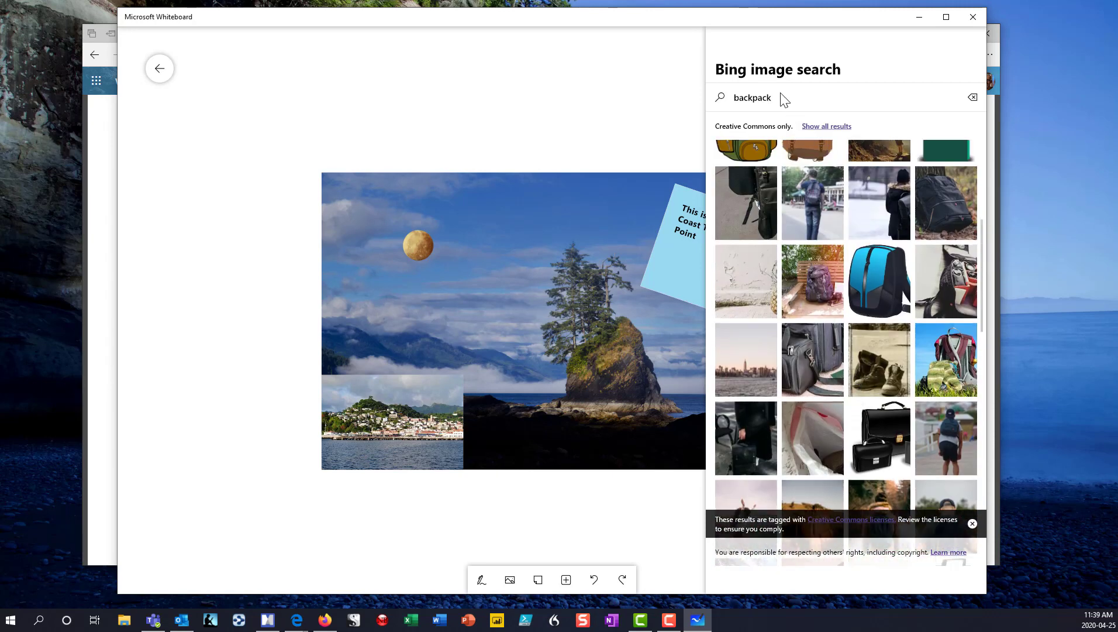
Refine the image search to "backpack hiking" and place the red backpack picture at the landscape picture's lower-right corner
text(hil)
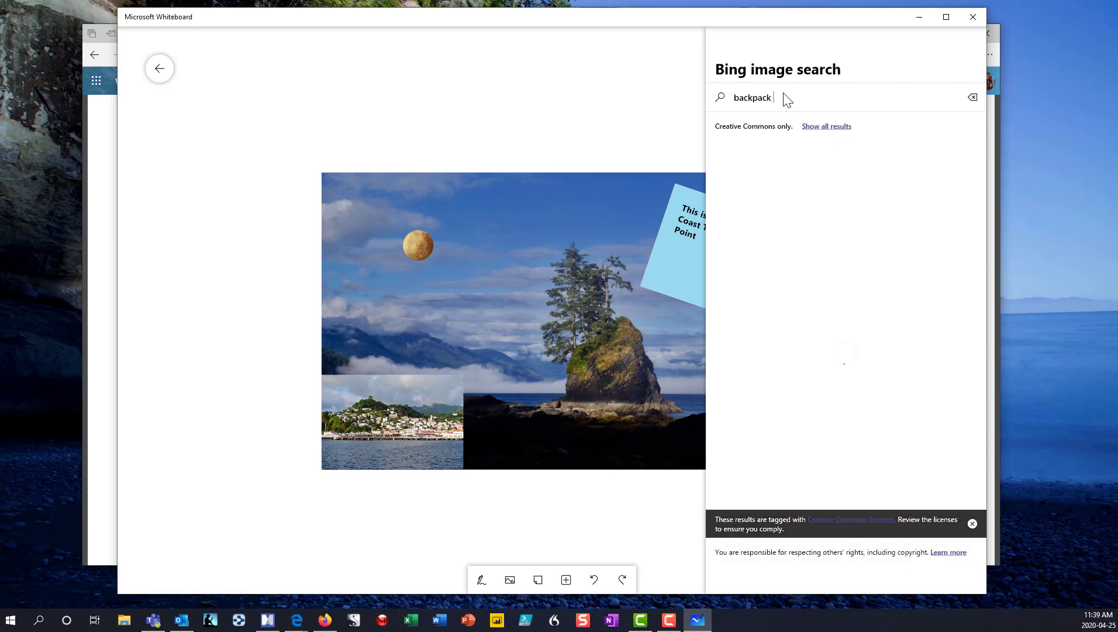
text(king)
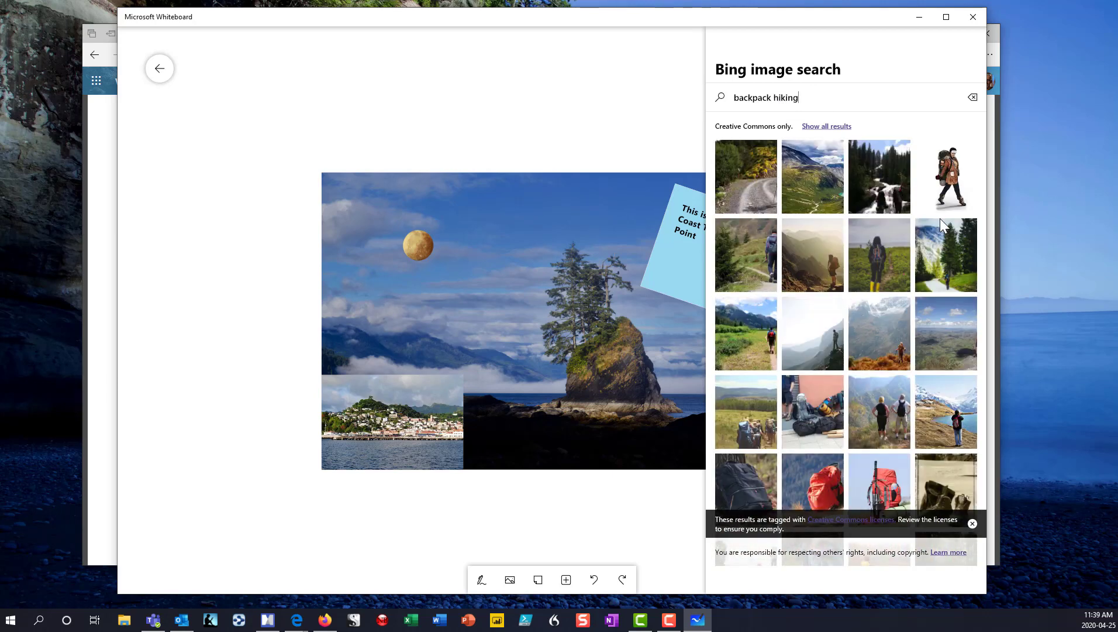
drag(881, 476, 782, 435)
click(726, 515)
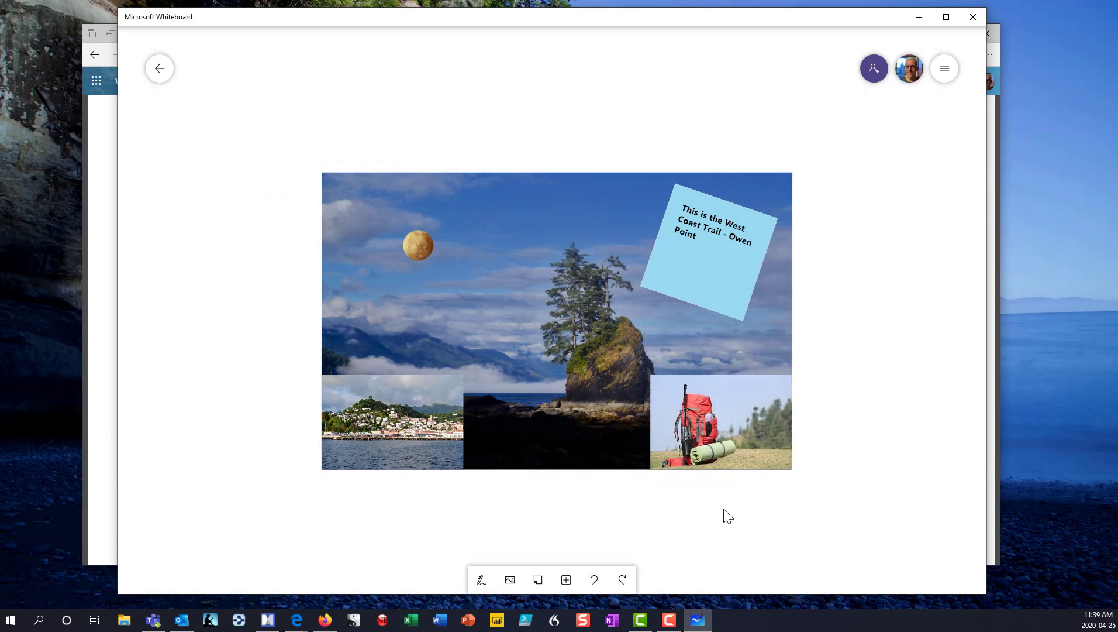
Shift the backpack and harbour pictures outward past the landscape's side edges, and nudge the sticky note up over its top edge
drag(738, 437, 818, 382)
drag(373, 435, 301, 400)
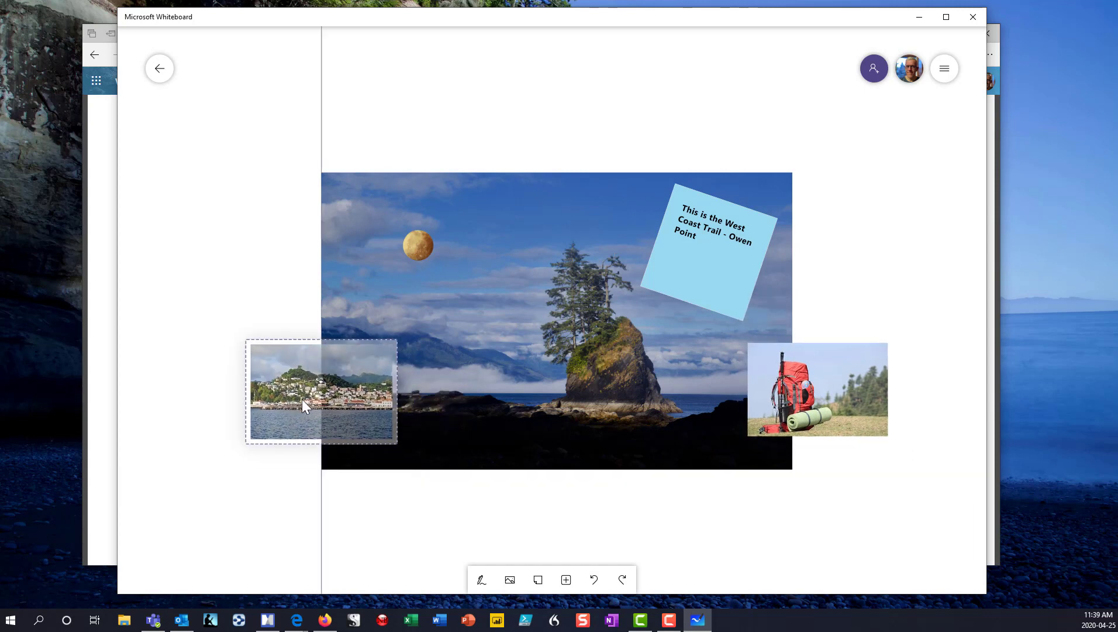
drag(713, 254, 724, 221)
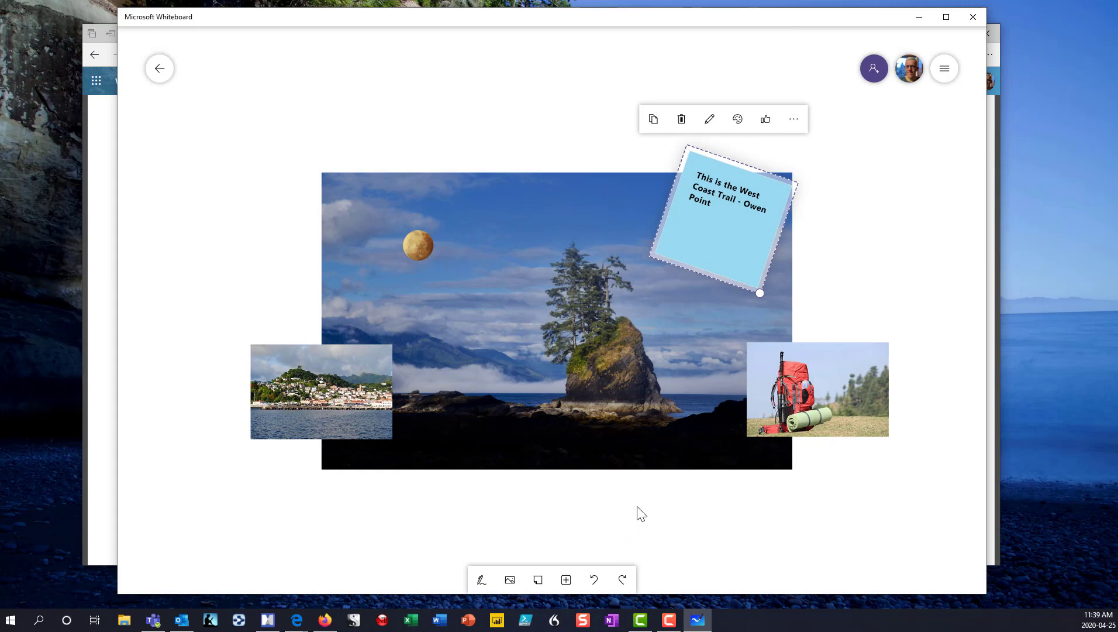
Review the types of content that can be inserted and the whiteboard's settings
click(566, 579)
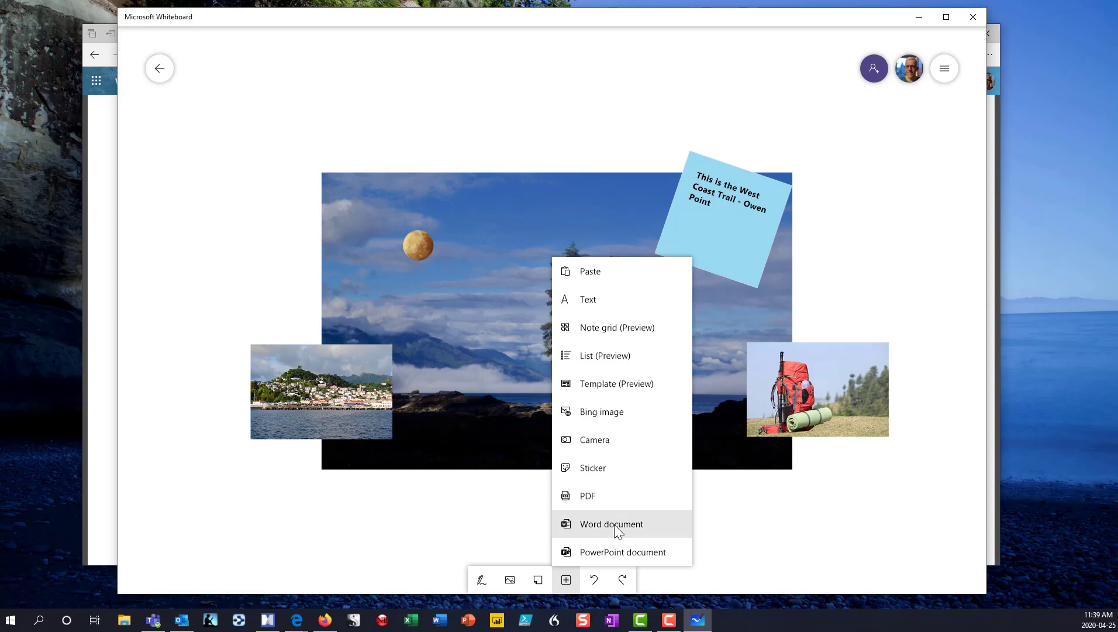
click(805, 538)
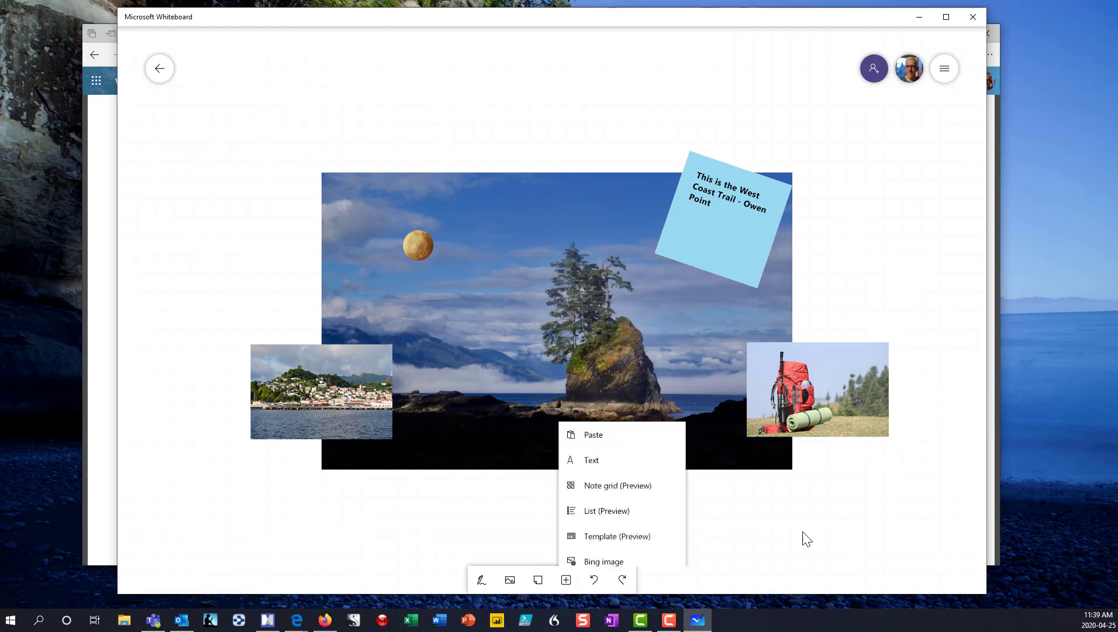
click(946, 71)
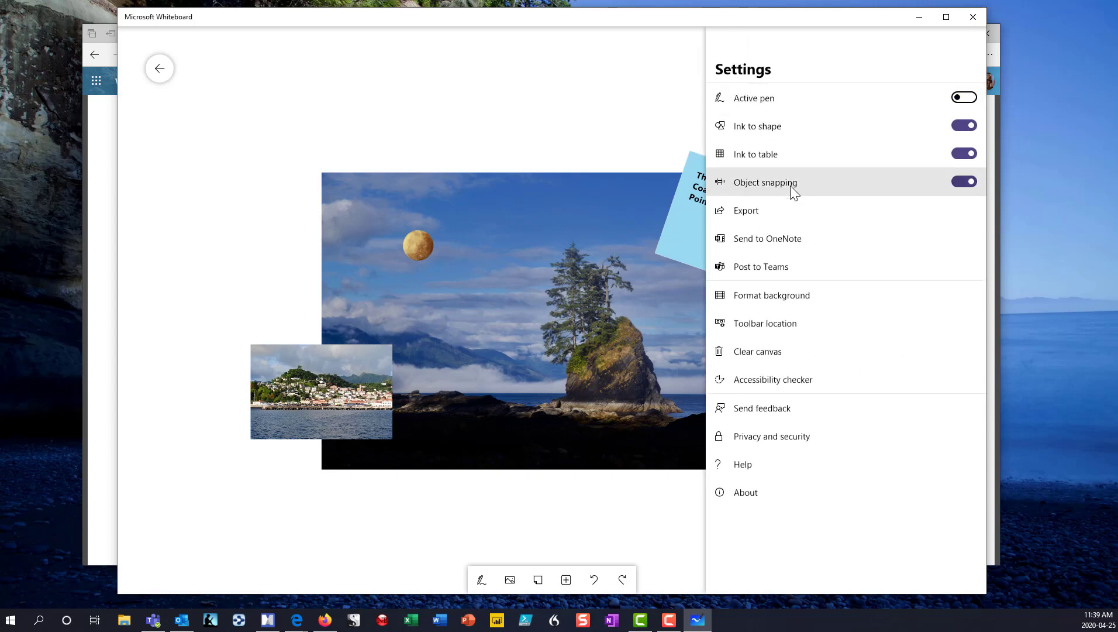
click(607, 120)
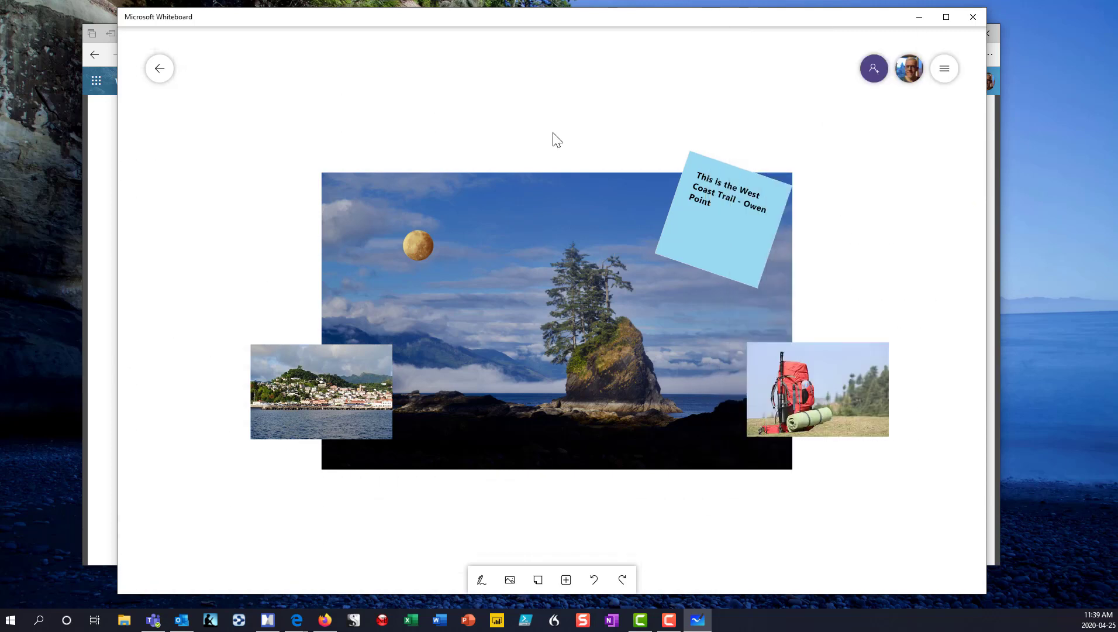
Draw a triangle with the blue pen above the landscape picture
click(480, 576)
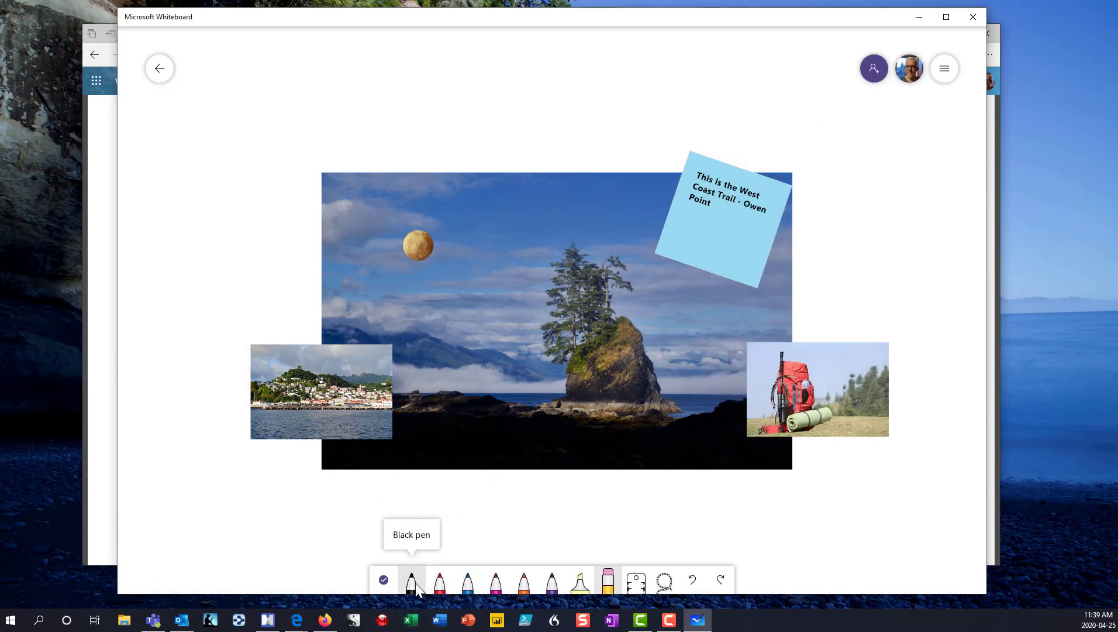
click(468, 581)
mouse_move(529, 65)
mouse_down()
mouse_move(516, 85)
mouse_move(566, 126)
mouse_move(531, 67)
mouse_up()
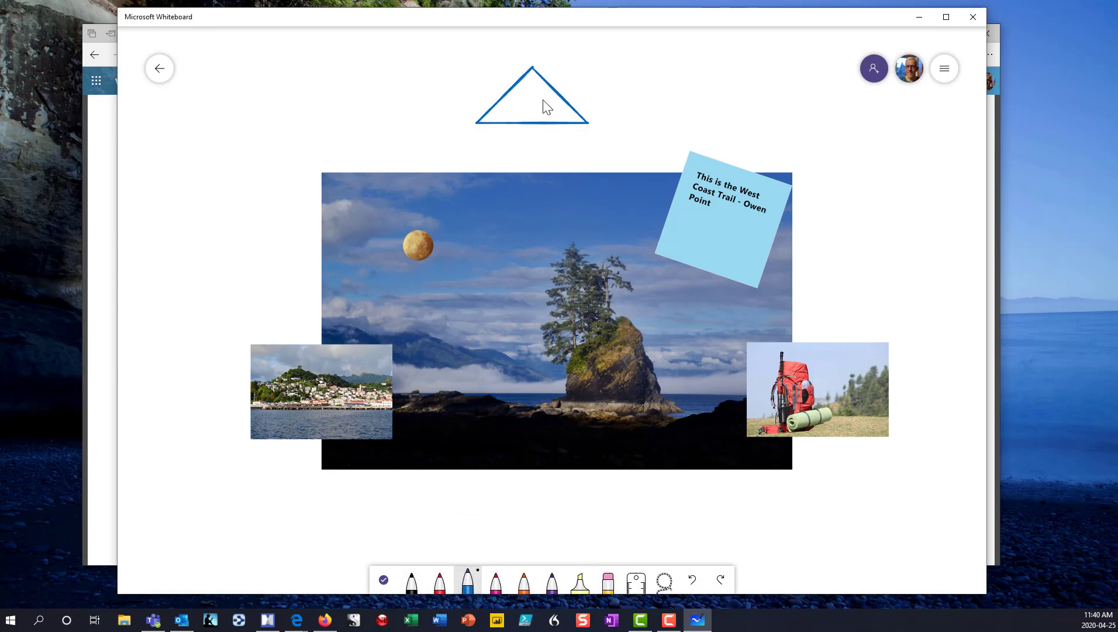
Check the Ink to shape setting and draw a circle with the orange pen above the sticky note
click(944, 68)
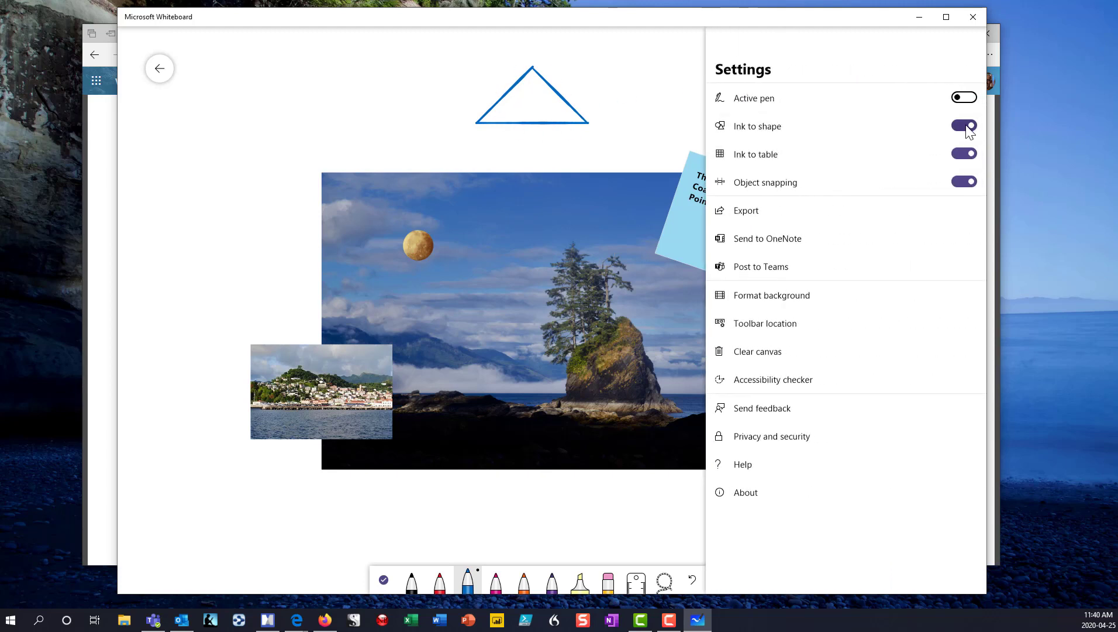
click(649, 95)
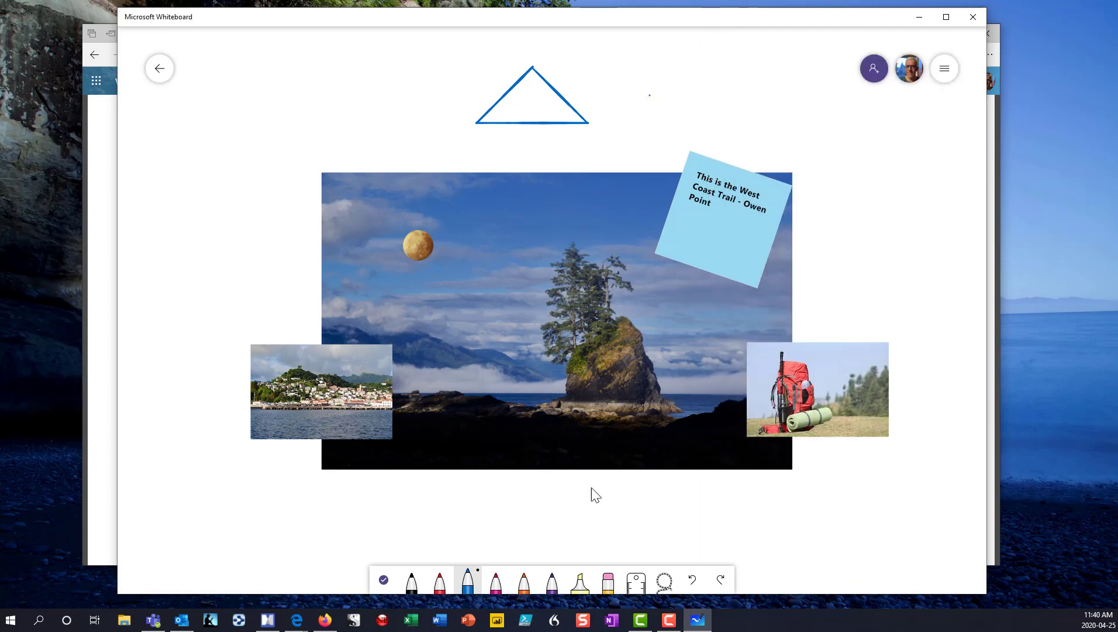
click(524, 580)
mouse_move(701, 67)
mouse_down()
mouse_move(673, 103)
mouse_move(742, 105)
mouse_move(706, 64)
mouse_move(688, 66)
mouse_up()
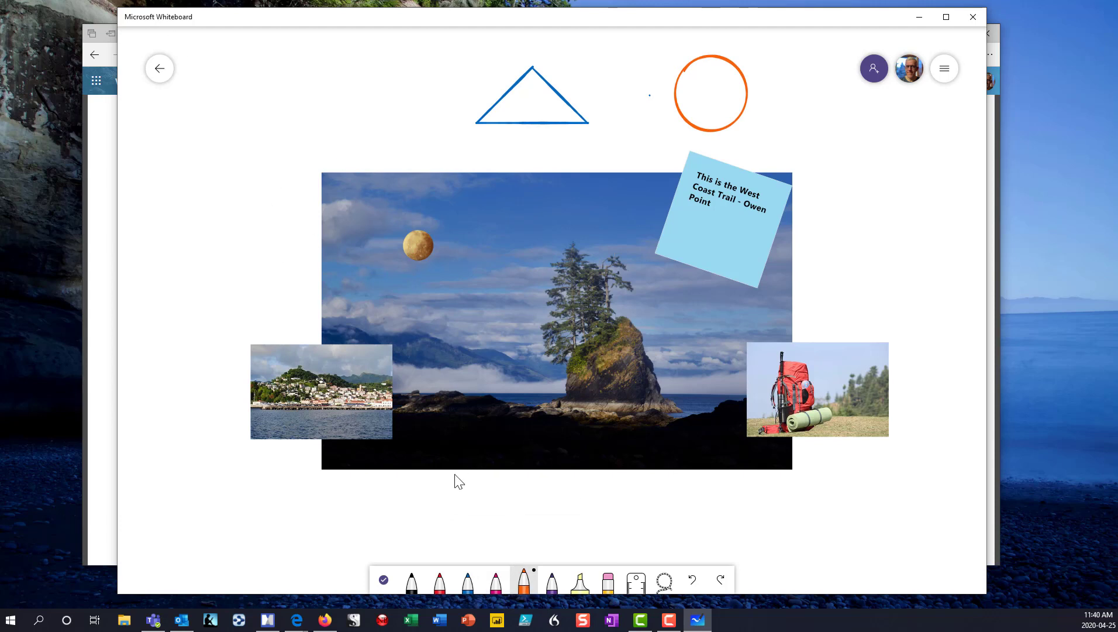
Draw a rectangle with the black pen on the blank area beside the blue triangle
click(468, 580)
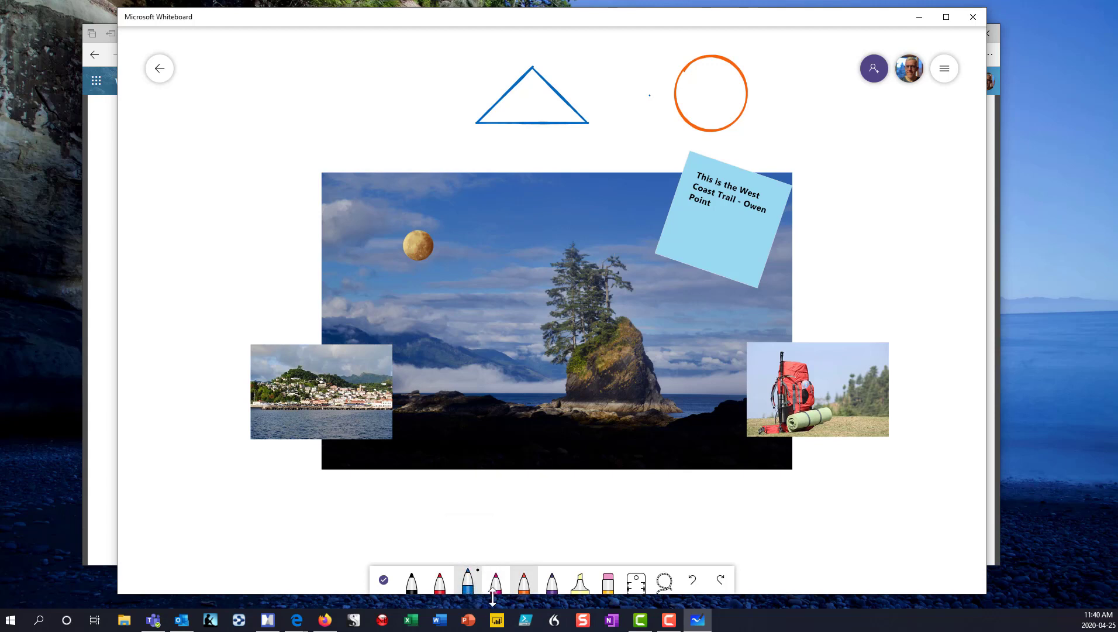
click(415, 584)
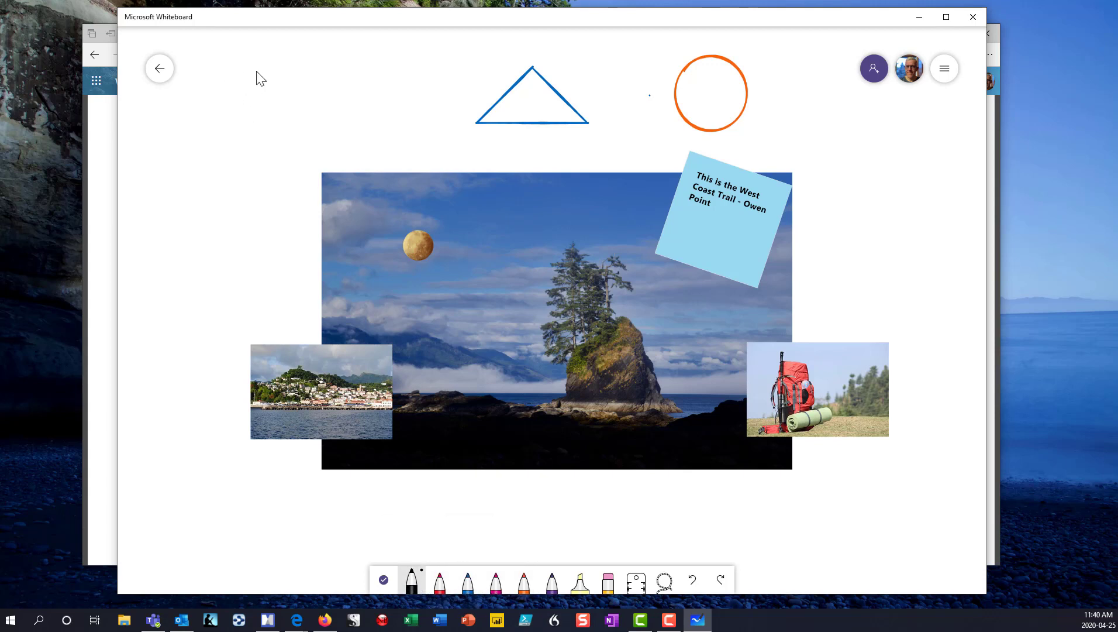
mouse_move(223, 55)
mouse_down()
mouse_move(316, 57)
mouse_move(390, 105)
mouse_move(347, 155)
mouse_move(238, 157)
mouse_move(226, 58)
mouse_up()
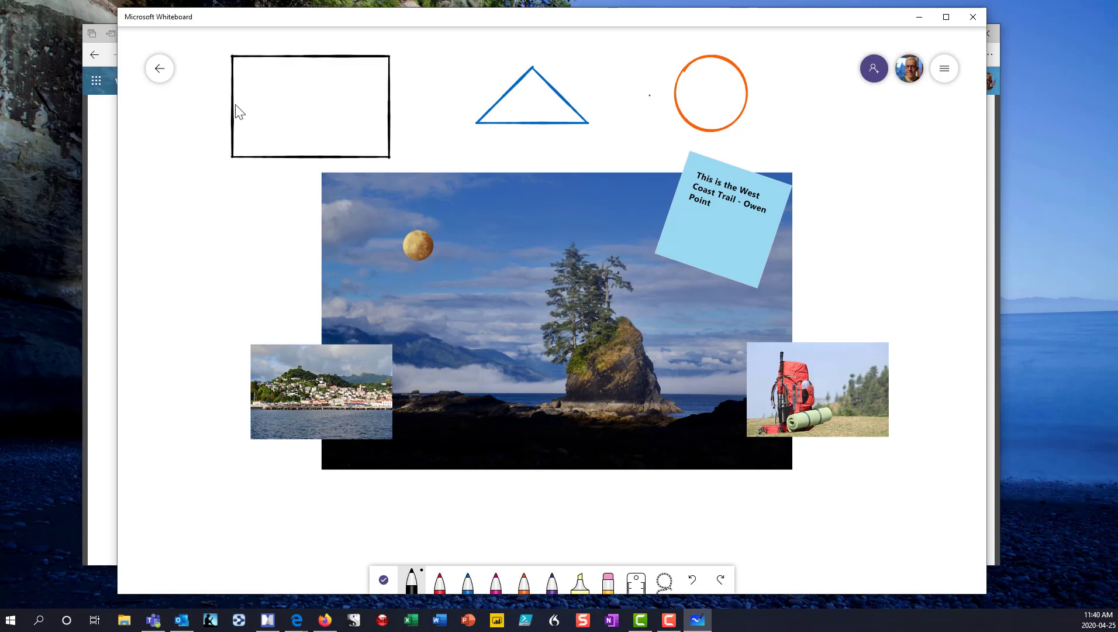
Divide the black rectangle into a table with a horizontal stroke across its middle, and add one row and one column
drag(234, 103, 390, 106)
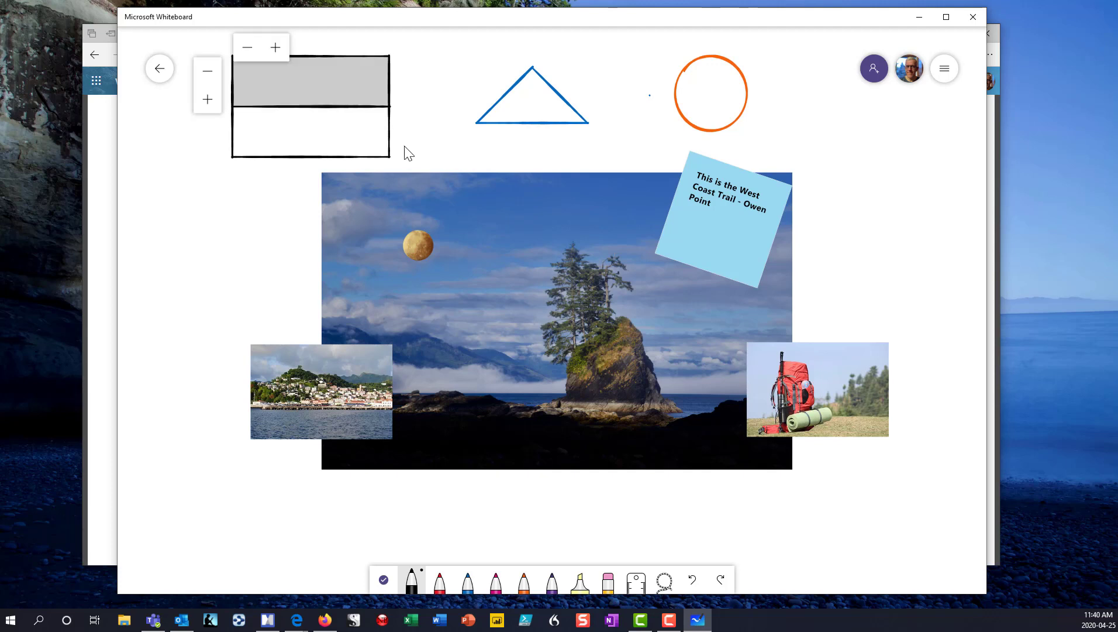
click(212, 104)
click(276, 48)
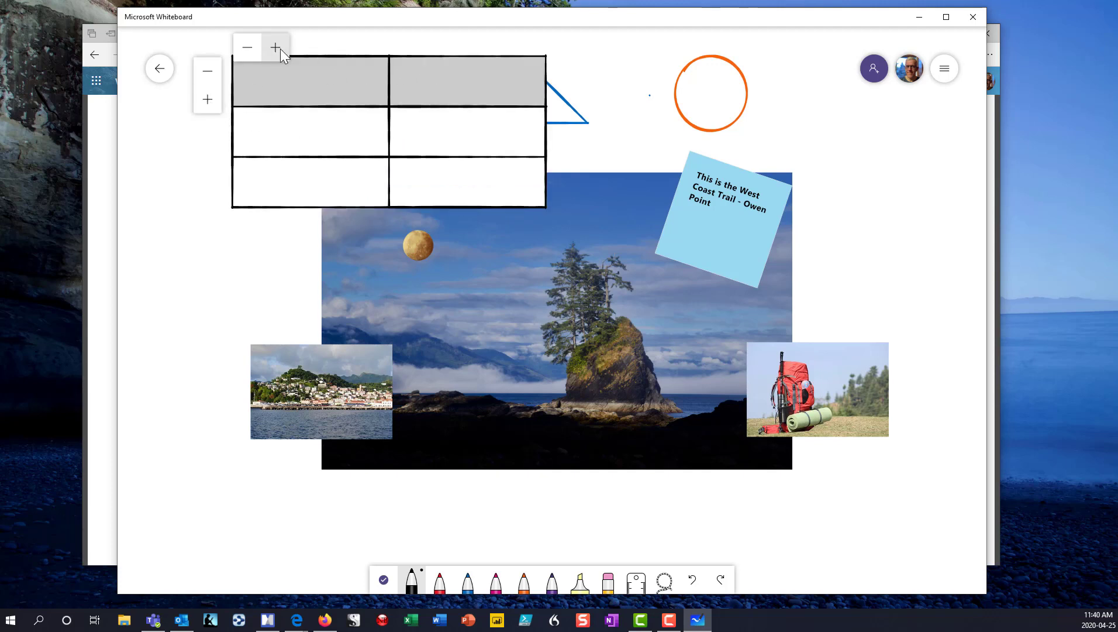
Sketch a mark in each of the six table cells and draw a black line linking the lower-left cell to the harbour picture
mouse_move(316, 95)
mouse_down()
mouse_move(294, 144)
mouse_move(328, 89)
mouse_up()
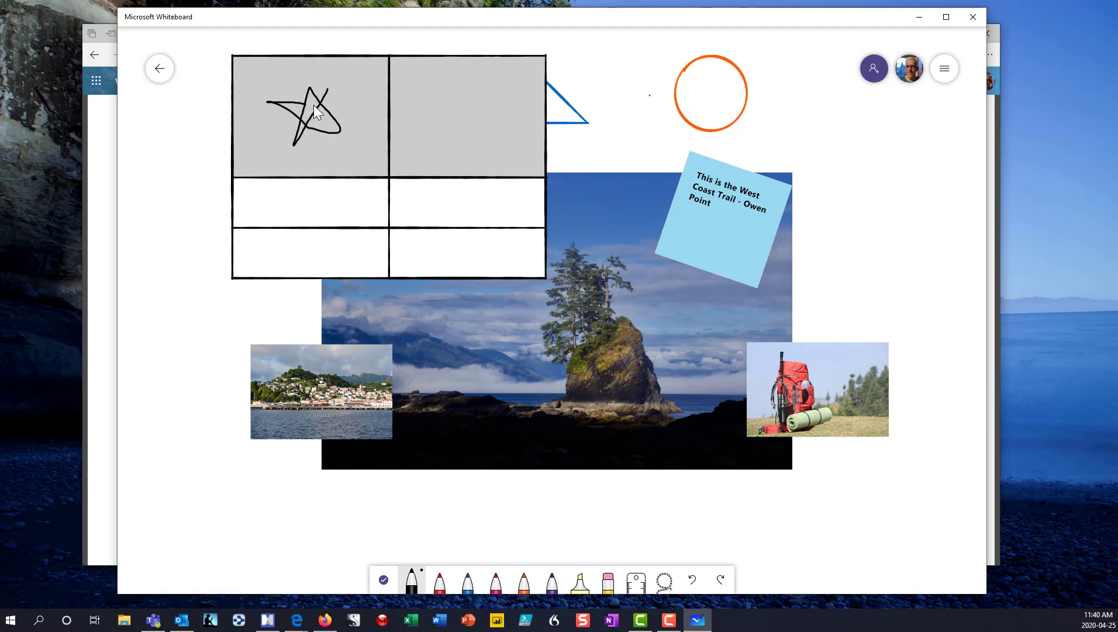
drag(412, 105, 493, 115)
drag(307, 198, 326, 206)
drag(421, 209, 456, 209)
drag(290, 263, 313, 263)
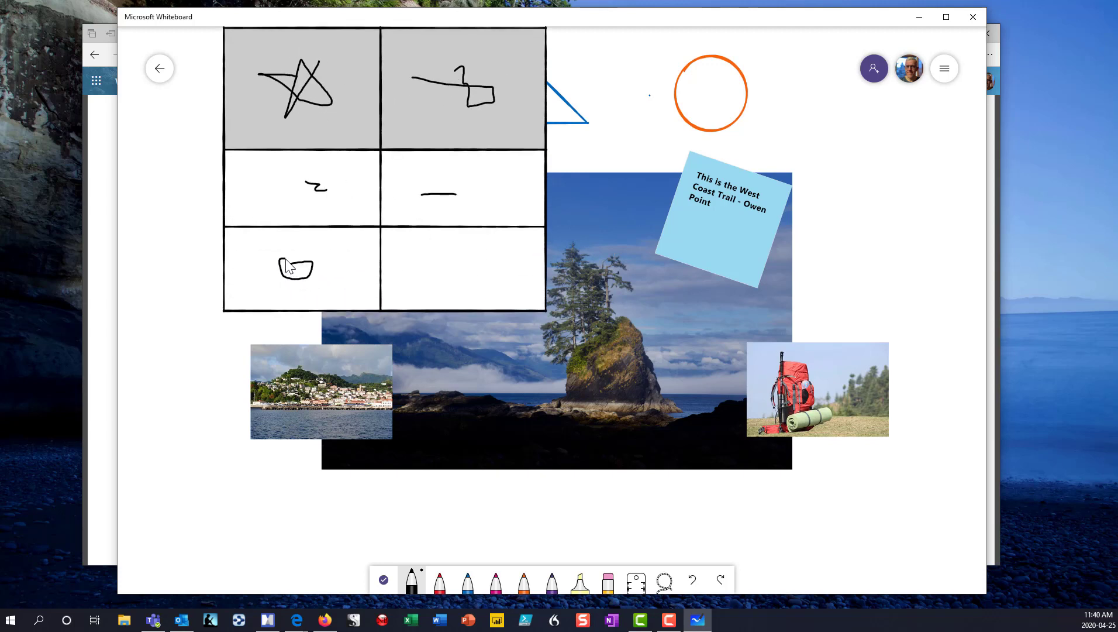
drag(464, 264, 445, 261)
drag(331, 360, 305, 273)
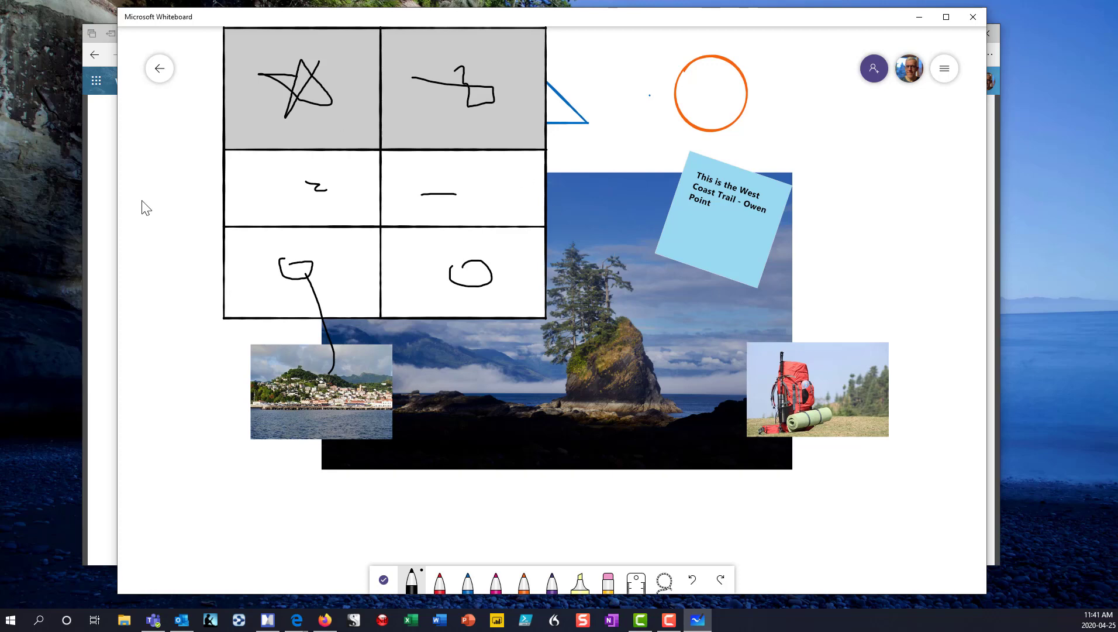
Switch to the browser version of the whiteboard to compare how the content appears, and return to the desktop app
click(103, 184)
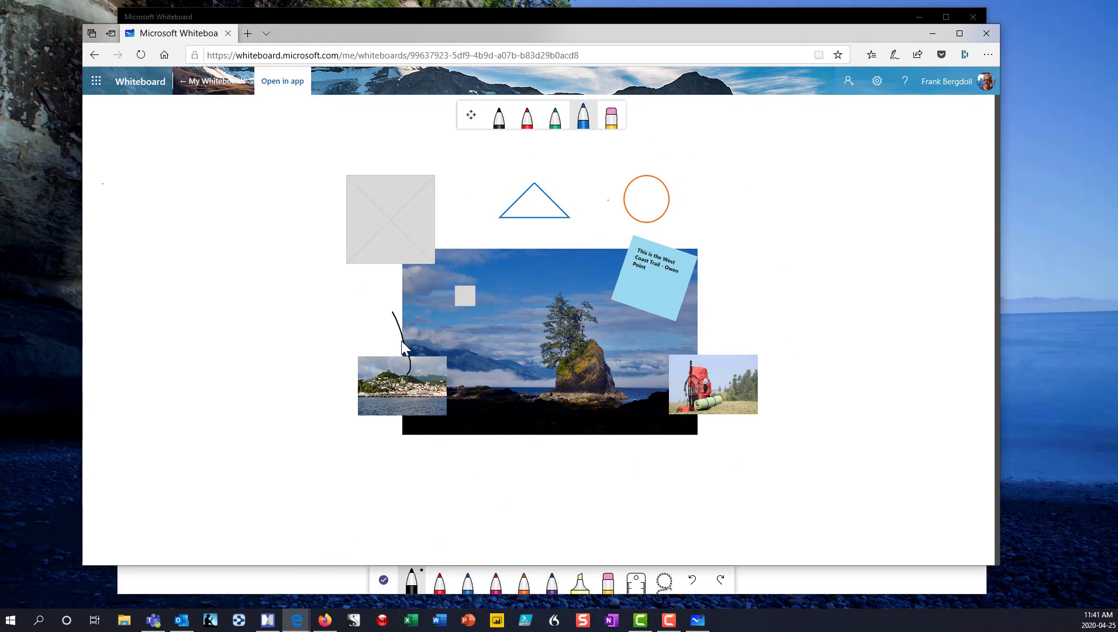
click(376, 579)
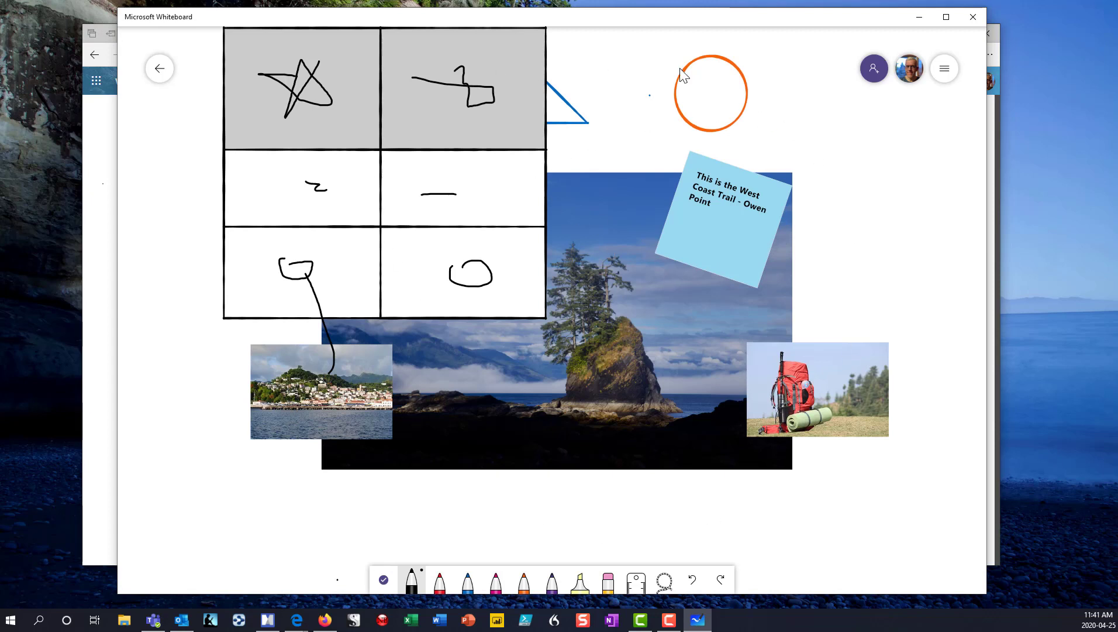
Look over the whiteboard's settings, including ink to table and object snapping, and the list of insertable content
click(945, 69)
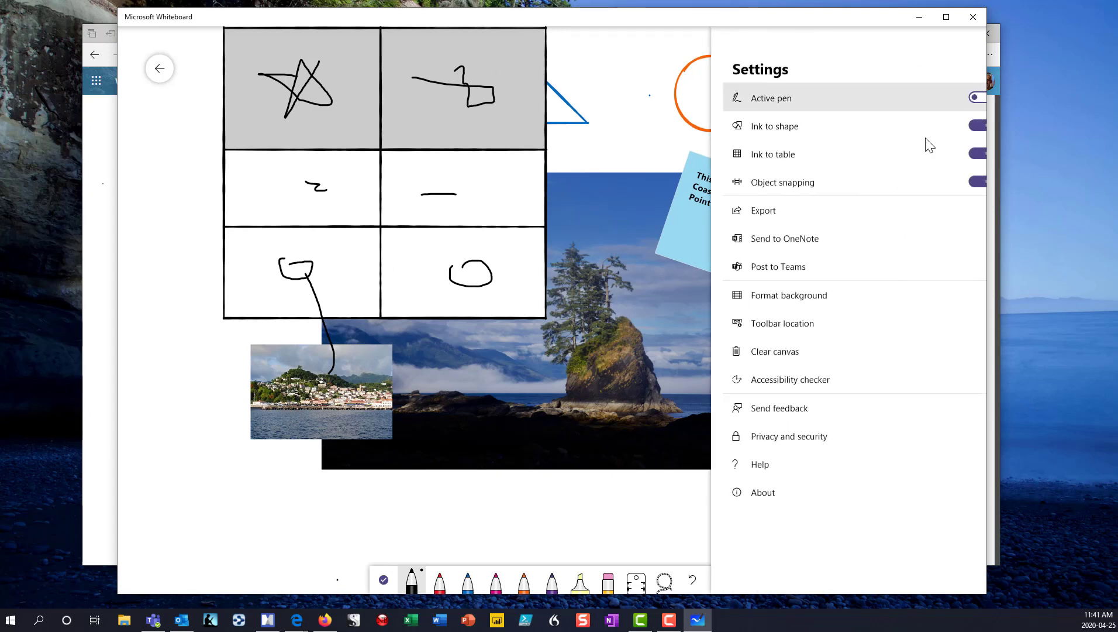
click(609, 516)
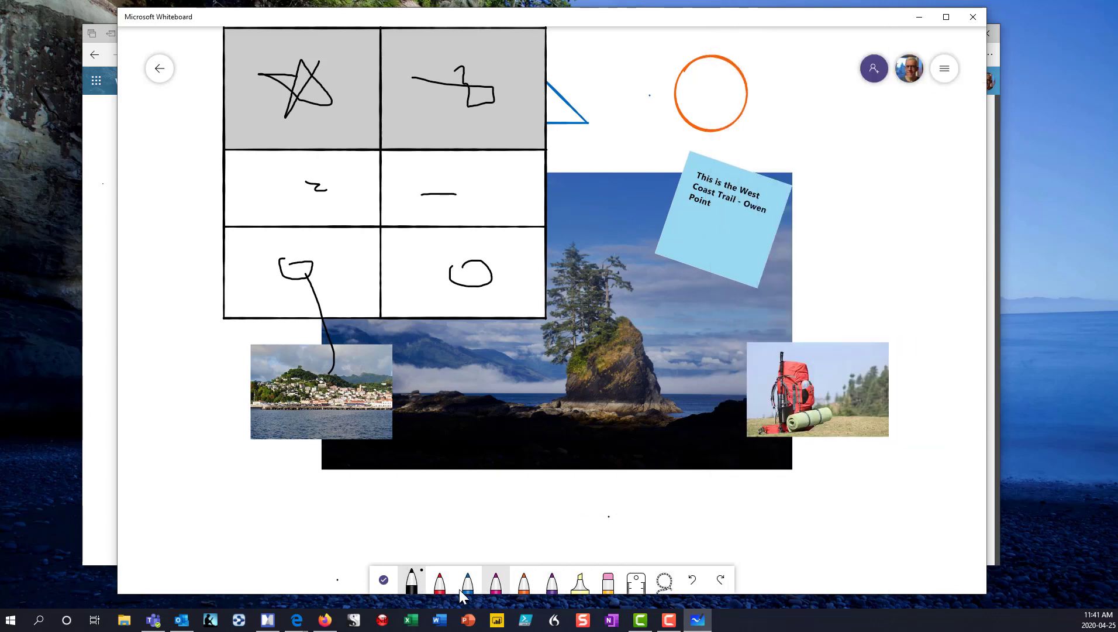
click(383, 579)
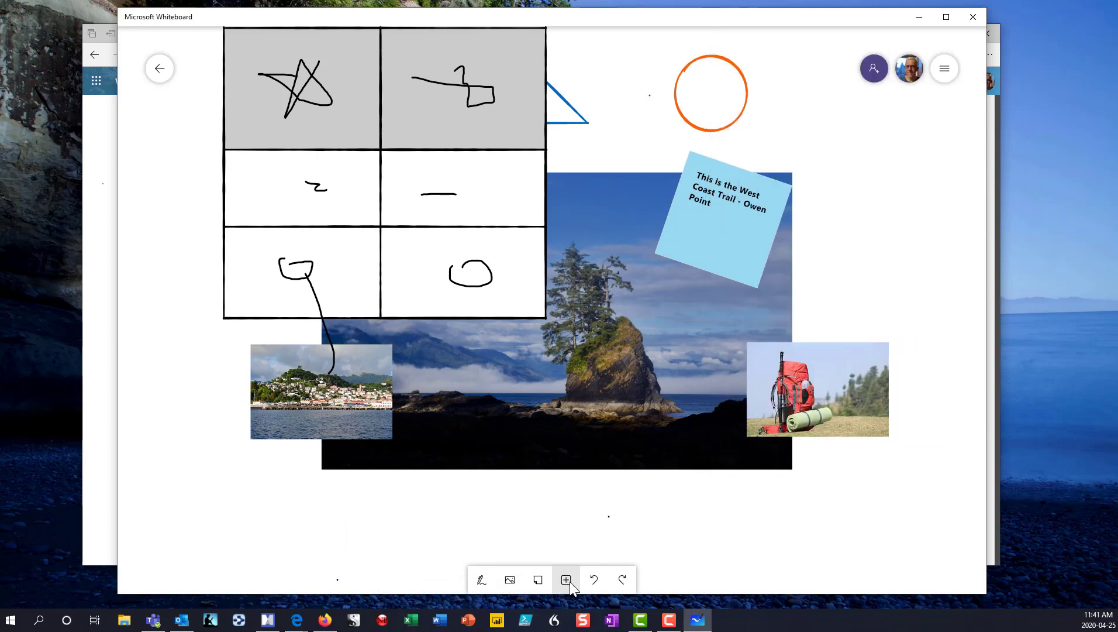
click(568, 580)
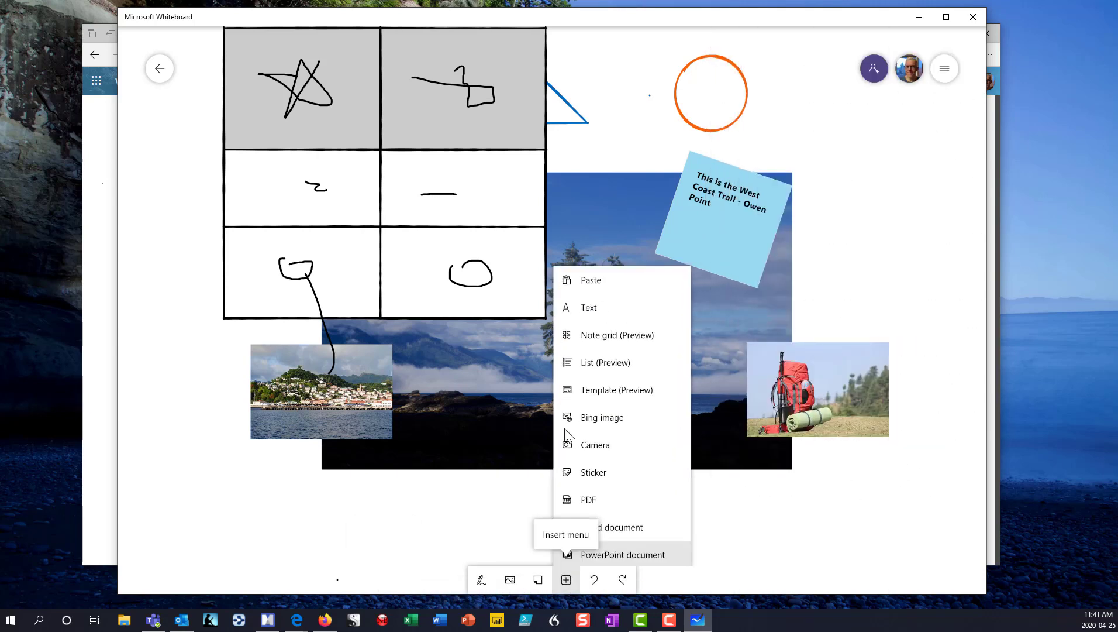
click(722, 536)
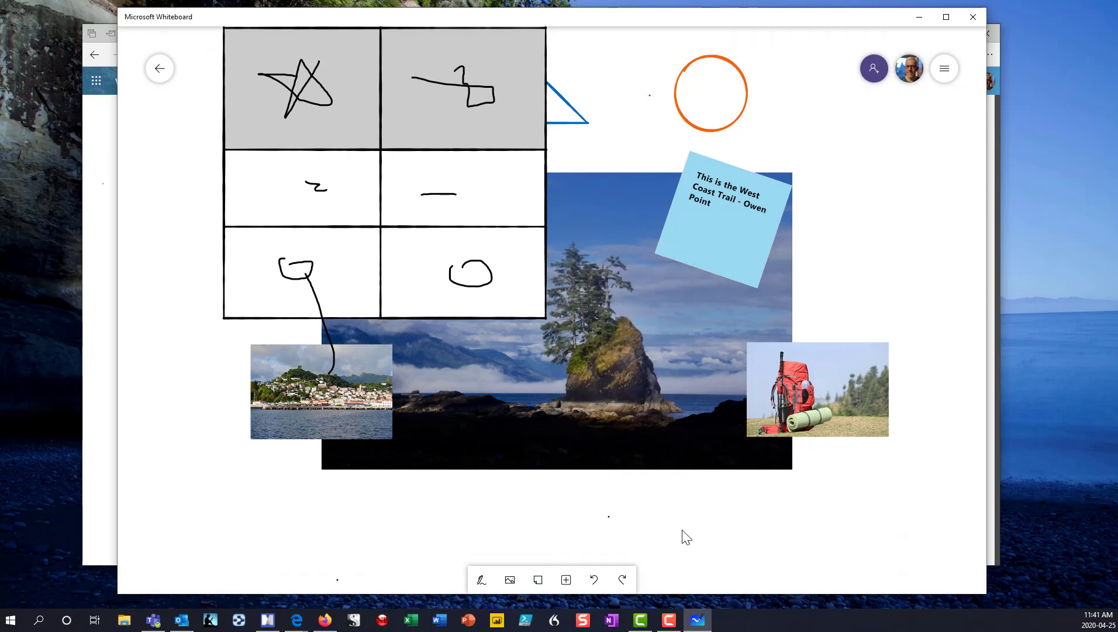